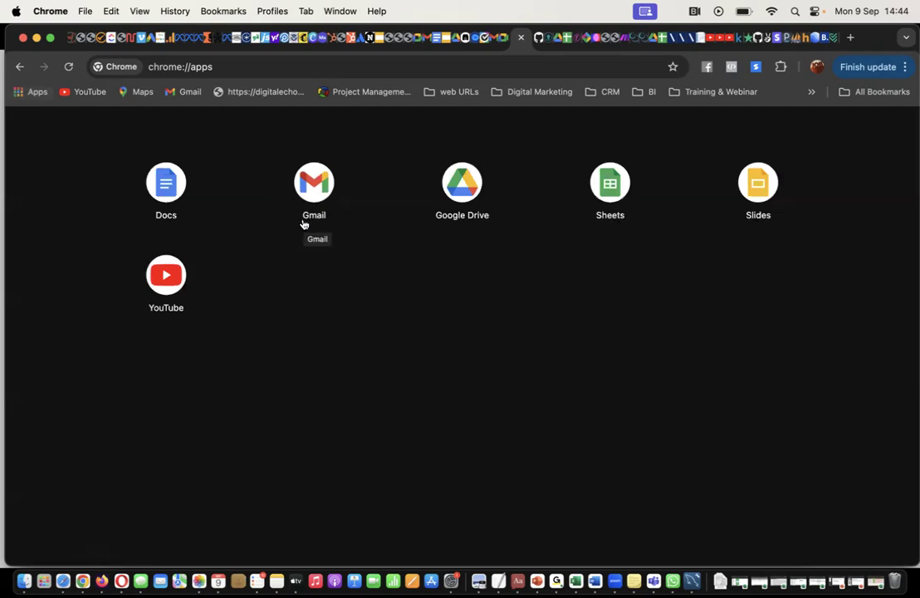
- Open Google Drive, check the Steps slide in the PowerPoint presentation, and return to Drive in Chrome
{"action": "left_click", "coordinate": [464, 193]}
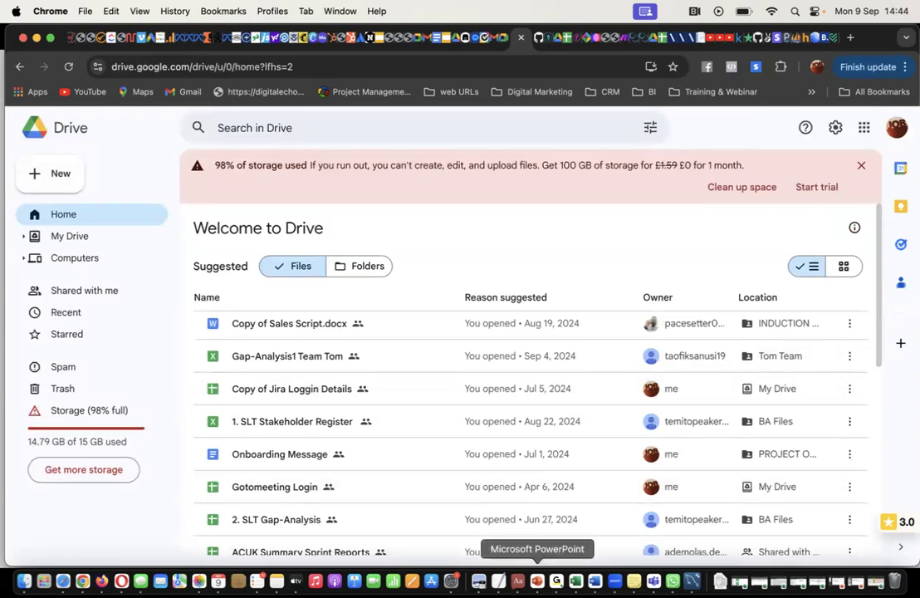
{"action": "left_click", "coordinate": [538, 580]}
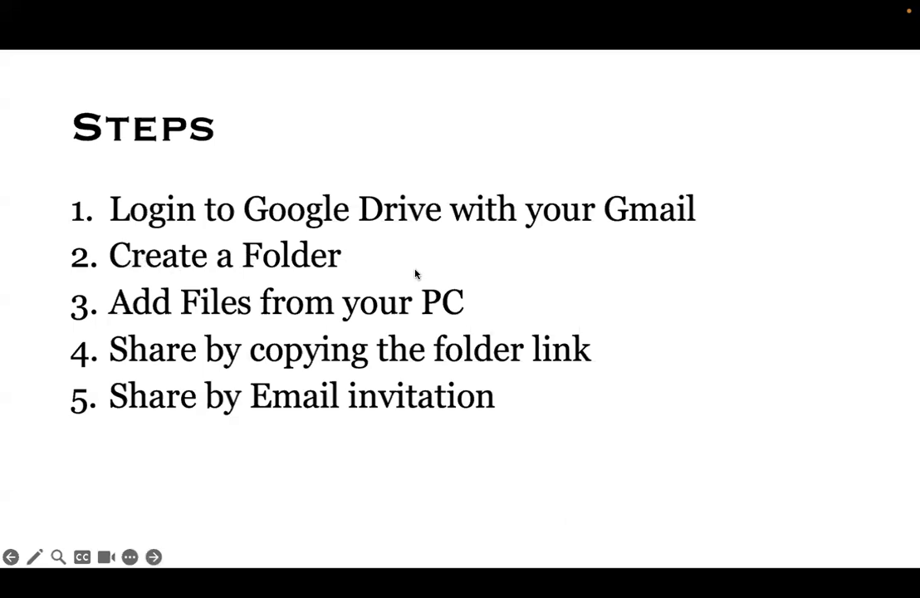
{"action": "key", "text": "ctrl+Up"}
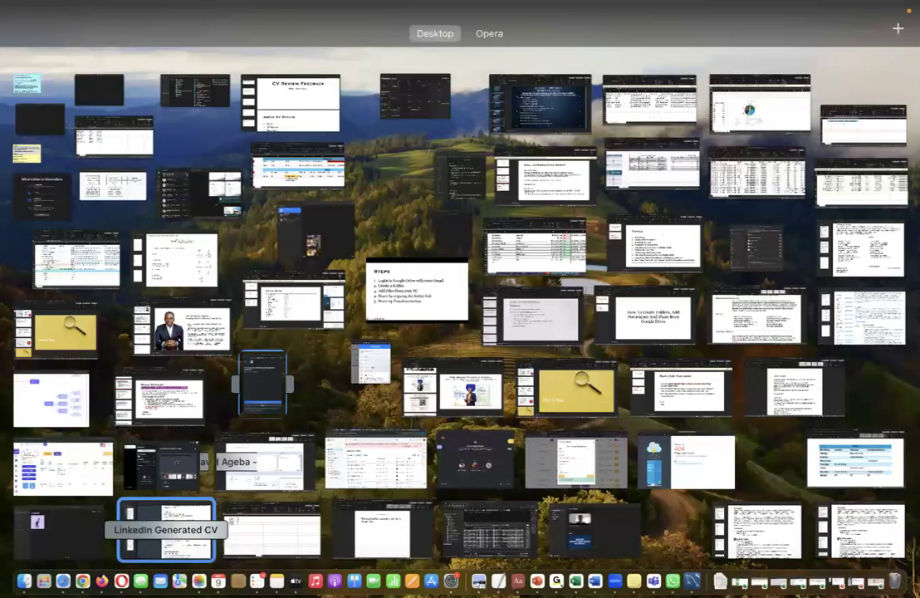
{"action": "left_click", "coordinate": [82, 580]}
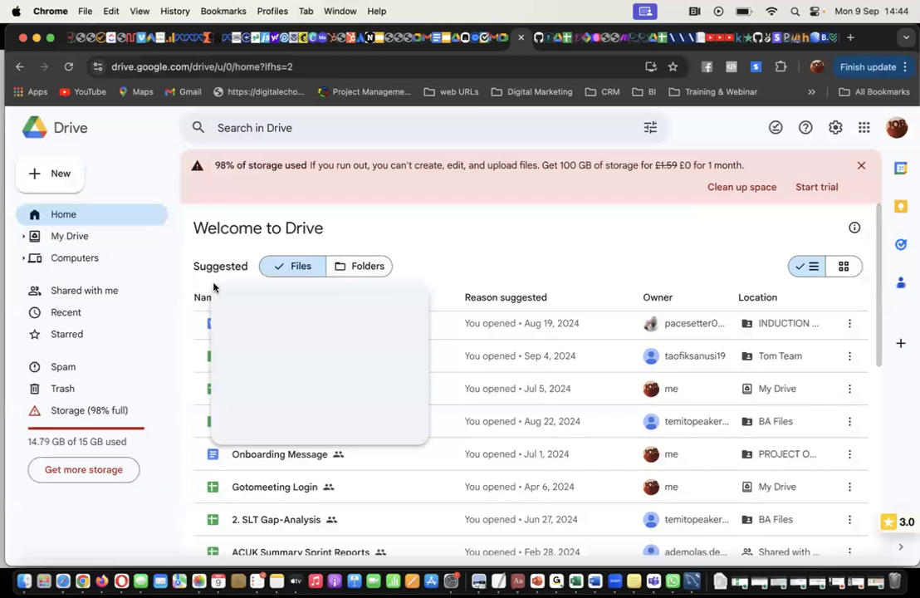
- Create a new Drive folder named "Course Deliverbles" and open it
{"action": "left_click", "coordinate": [57, 179]}
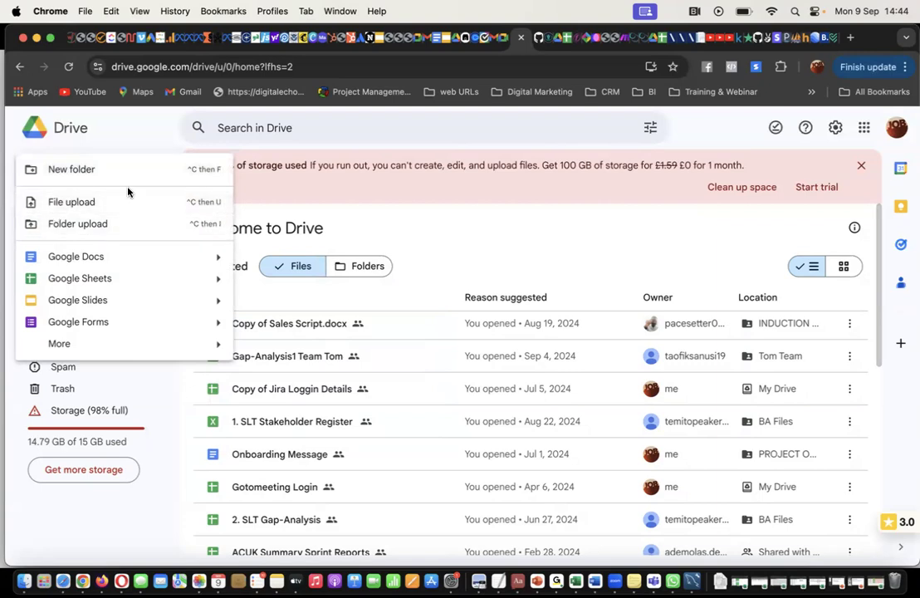
{"action": "left_click", "coordinate": [79, 171]}
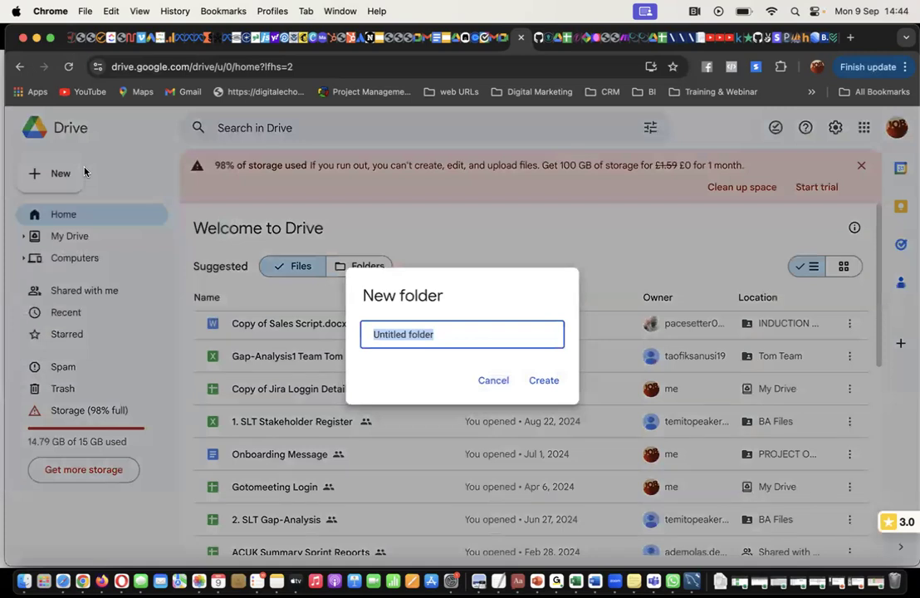
{"action": "type", "text": "Cours"}
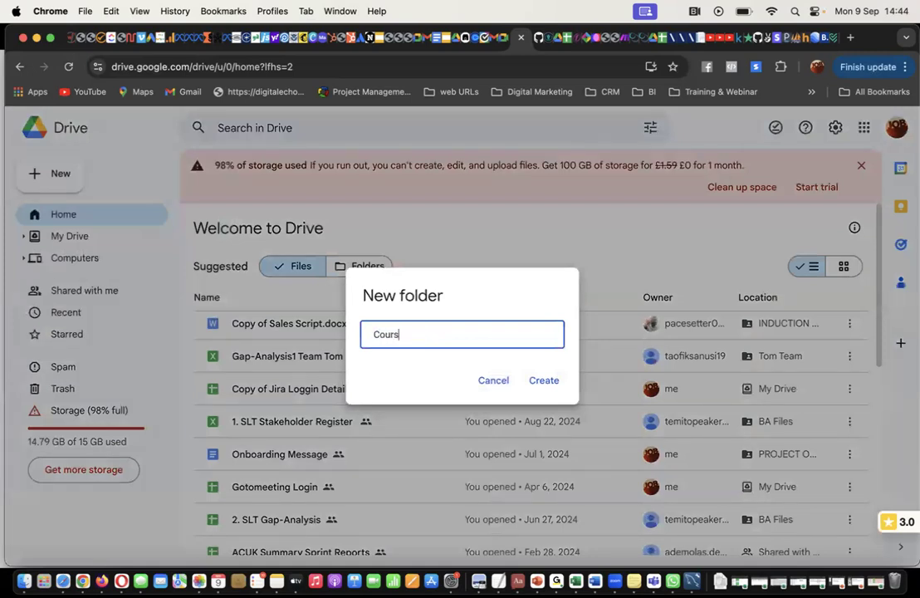
{"action": "type", "text": "e Deliverbles"}
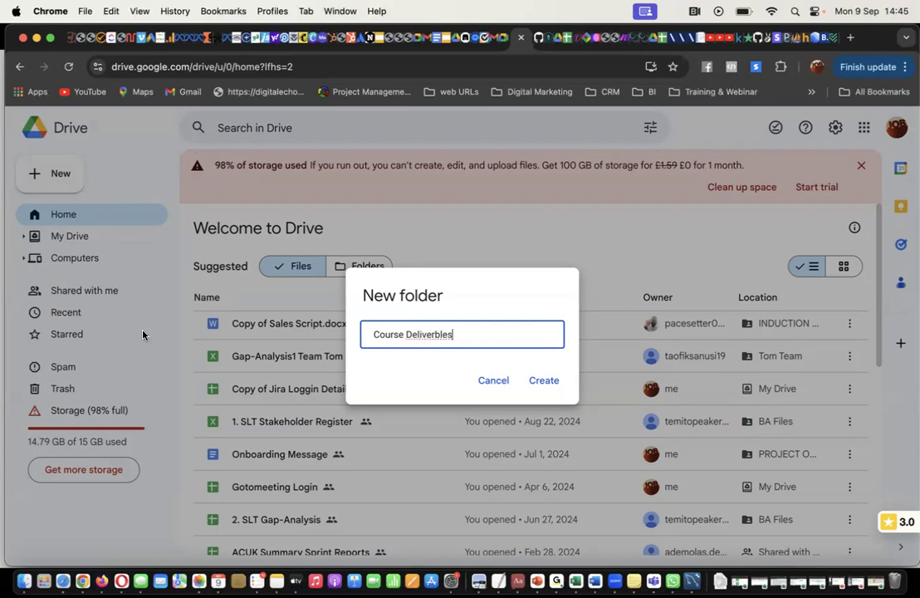
{"action": "left_click", "coordinate": [539, 382]}
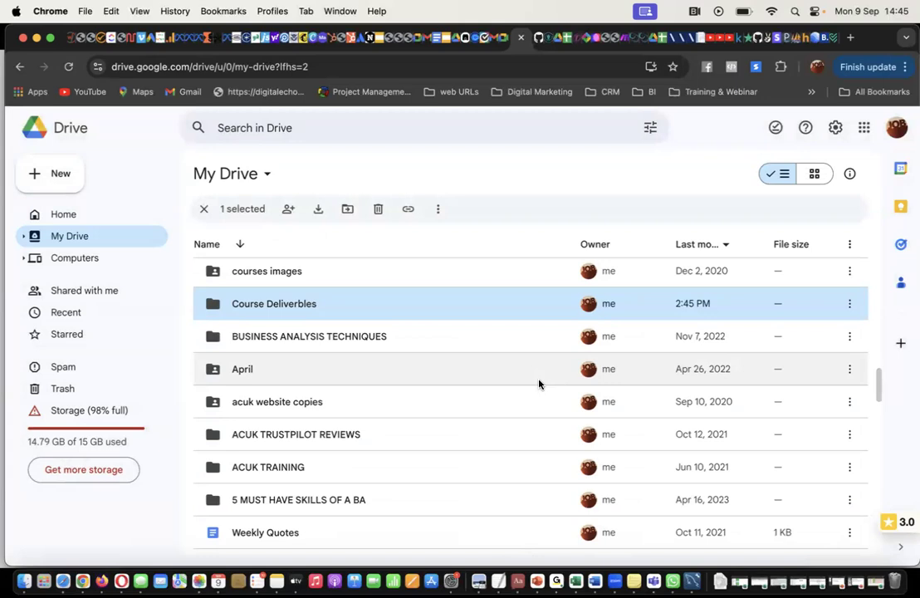
{"action": "double_click", "coordinate": [331, 304]}
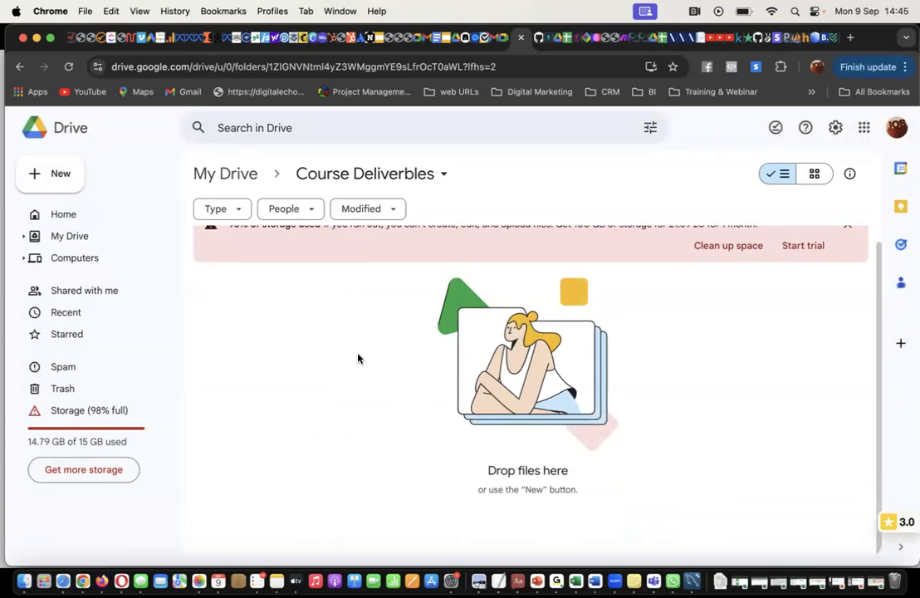
- Upload "Add Excel to Google Drive.xlsx" from the Add To Google Drive folder in Finder into the open Drive folder and dismiss the storage warning
{"action": "scroll", "coordinate": [358, 358], "scroll_direction": "up", "scroll_amount": 1}
{"action": "scroll", "coordinate": [358, 358], "scroll_direction": "down", "scroll_amount": 1}
{"action": "scroll", "coordinate": [524, 442], "scroll_direction": "up", "scroll_amount": 1}
{"action": "scroll", "coordinate": [524, 443], "scroll_direction": "down", "scroll_amount": 1}
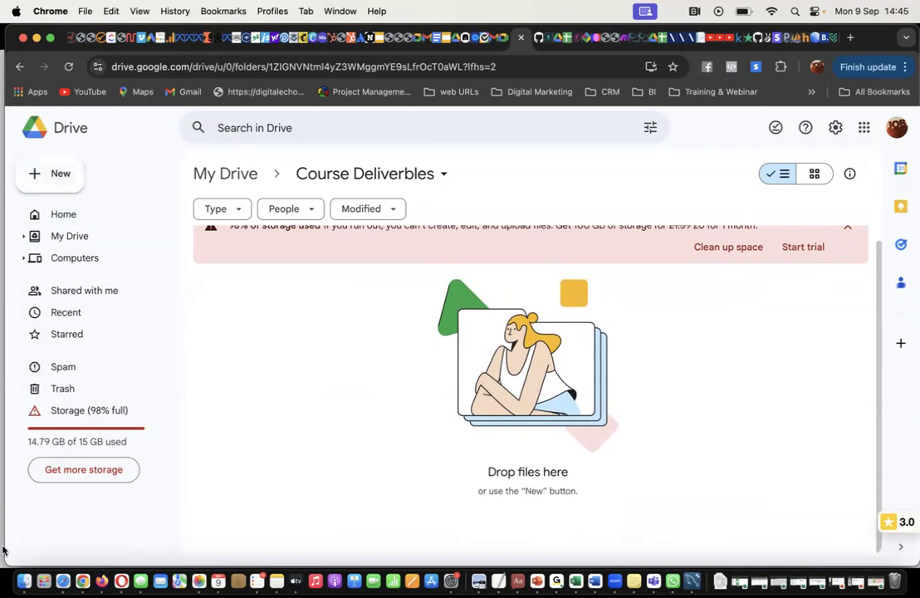
{"action": "left_click", "coordinate": [24, 581]}
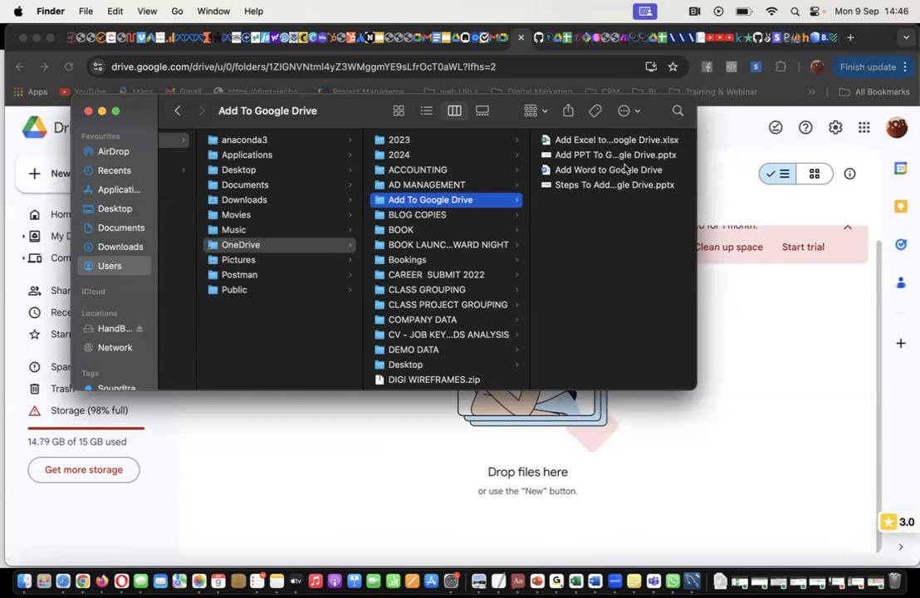
{"action": "left_click_drag", "start_coordinate": [584, 138], "coordinate": [619, 448]}
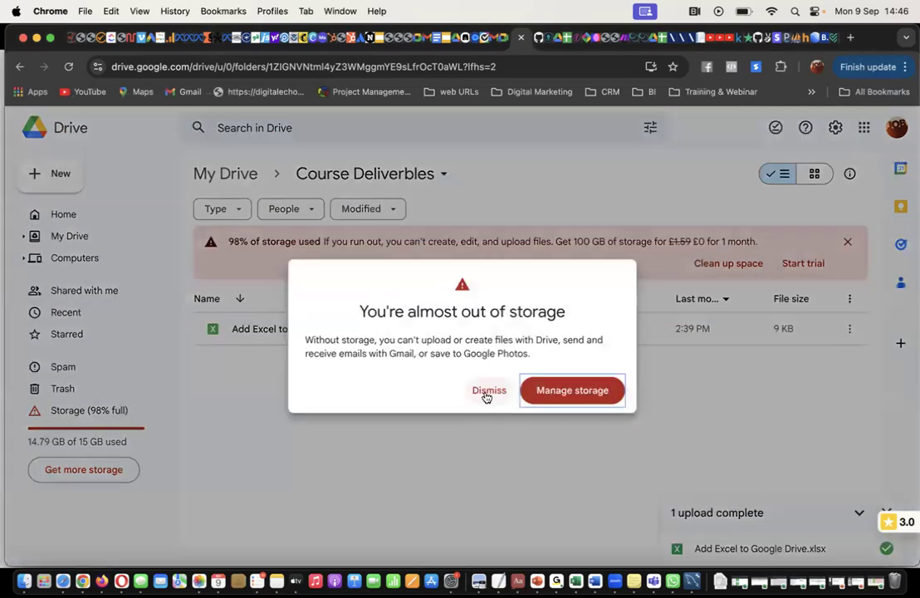
{"action": "left_click", "coordinate": [487, 394]}
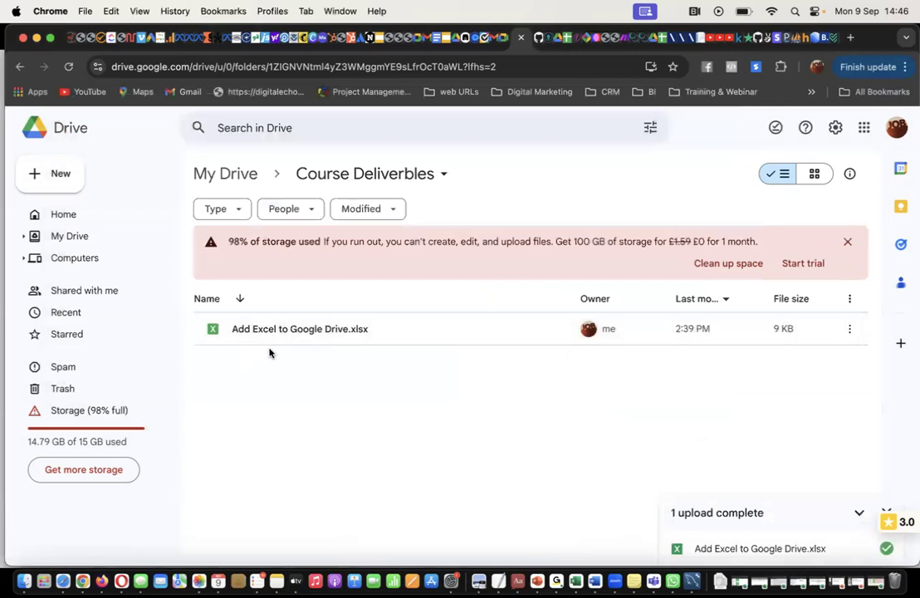
- Correct the spelling of the open folder's name to "Course Deliverables"
{"action": "left_click", "coordinate": [409, 182]}
{"action": "left_click", "coordinate": [388, 177]}
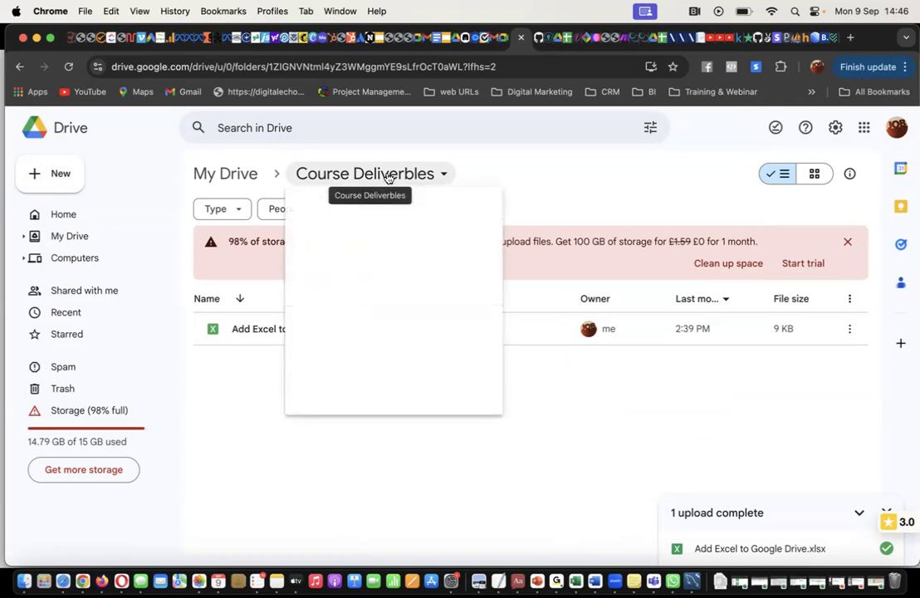
{"action": "left_click", "coordinate": [387, 177]}
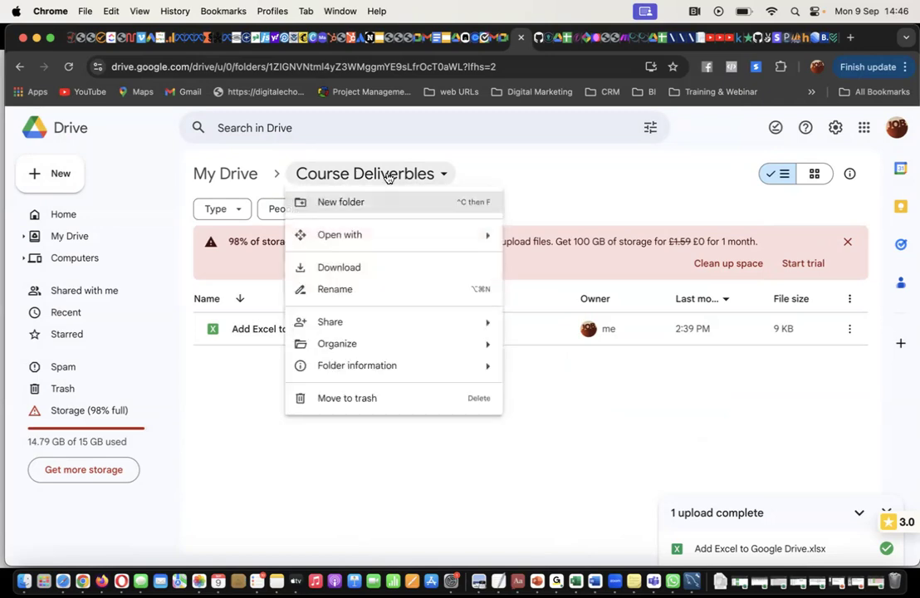
{"action": "left_click", "coordinate": [422, 285]}
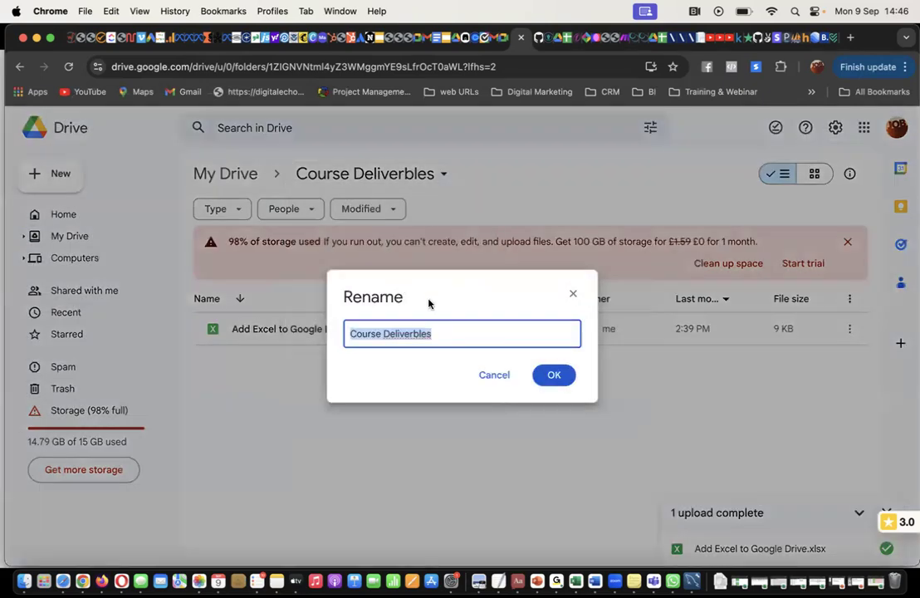
{"action": "left_click", "coordinate": [411, 336]}
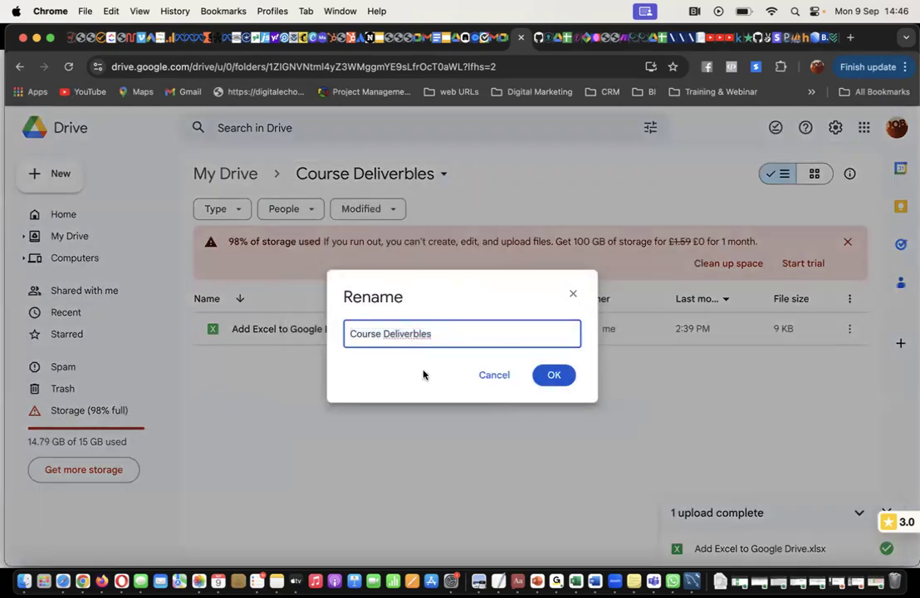
{"action": "type", "text": "a"}
{"action": "left_click", "coordinate": [554, 376]}
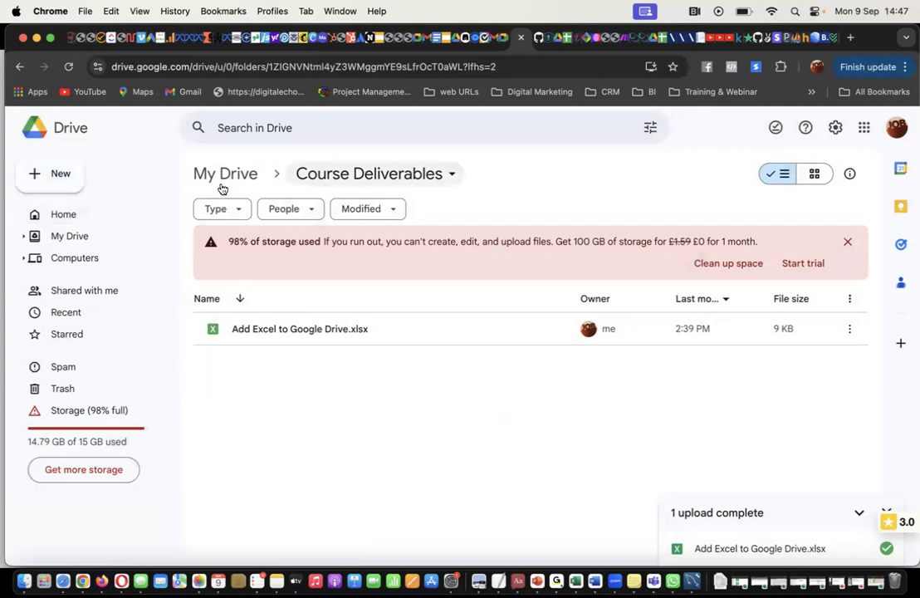
- Upload "Add PPT To Google Drive.pptx" from OneDrive's Add To Google Drive folder using File upload, and dismiss the storage warning
{"action": "left_click", "coordinate": [37, 181]}
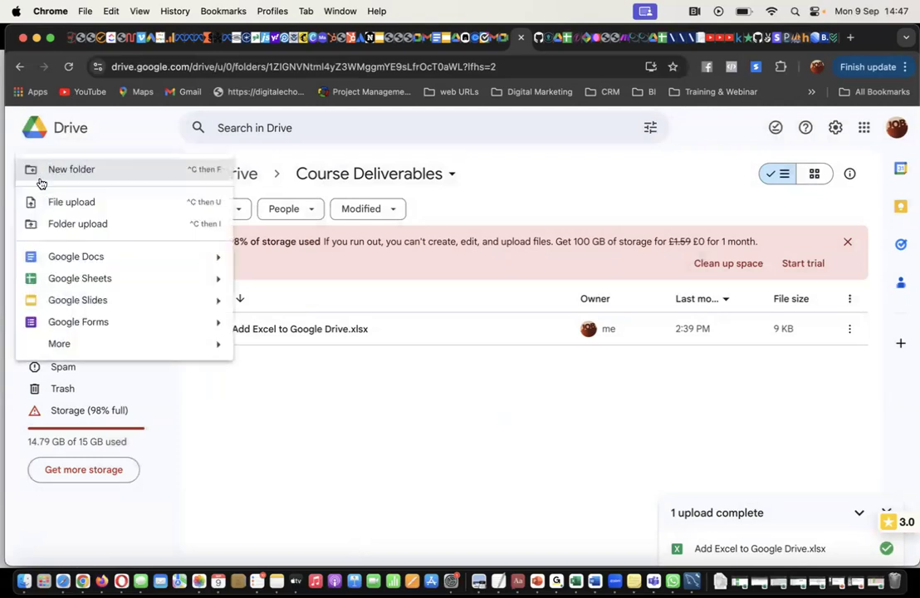
{"action": "left_click", "coordinate": [58, 204]}
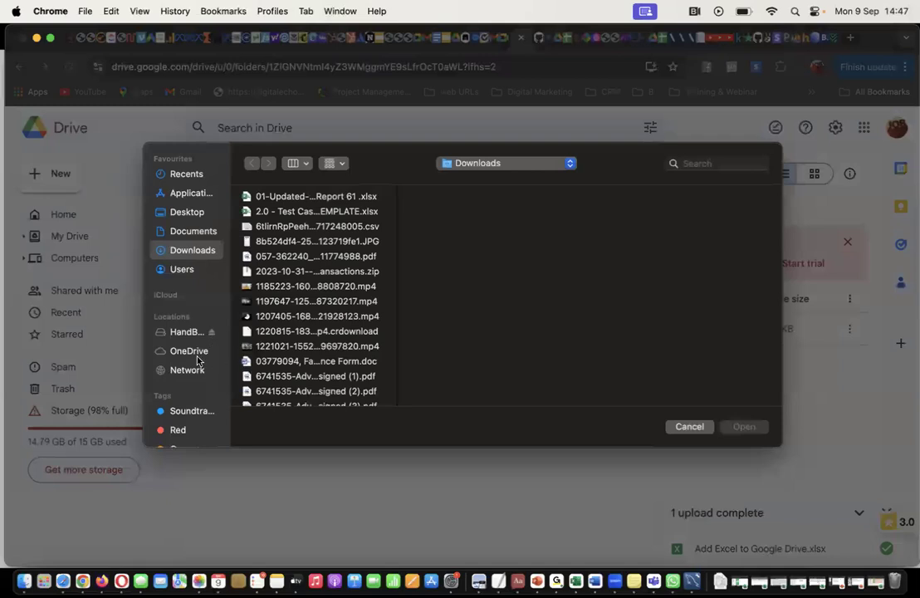
{"action": "left_click", "coordinate": [191, 351]}
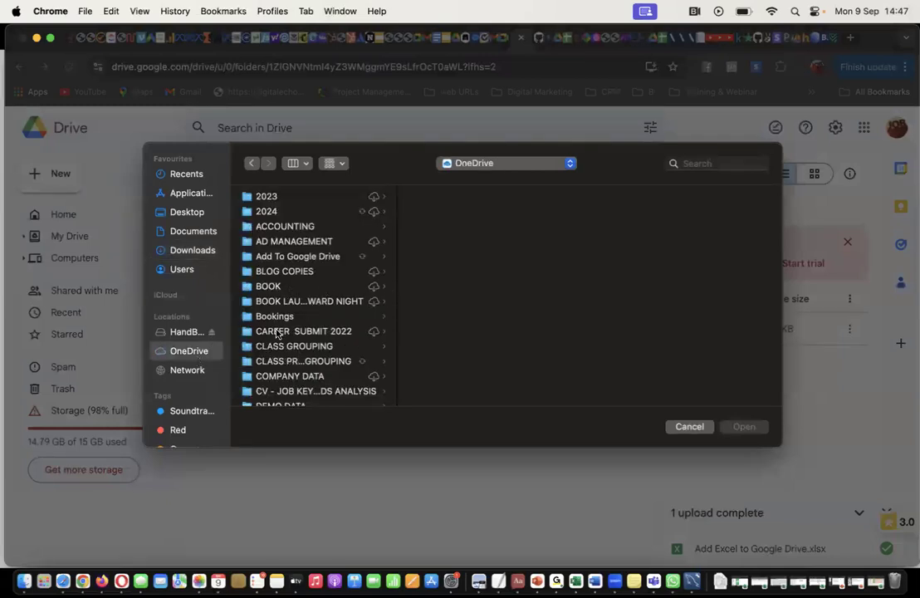
{"action": "left_click", "coordinate": [287, 256]}
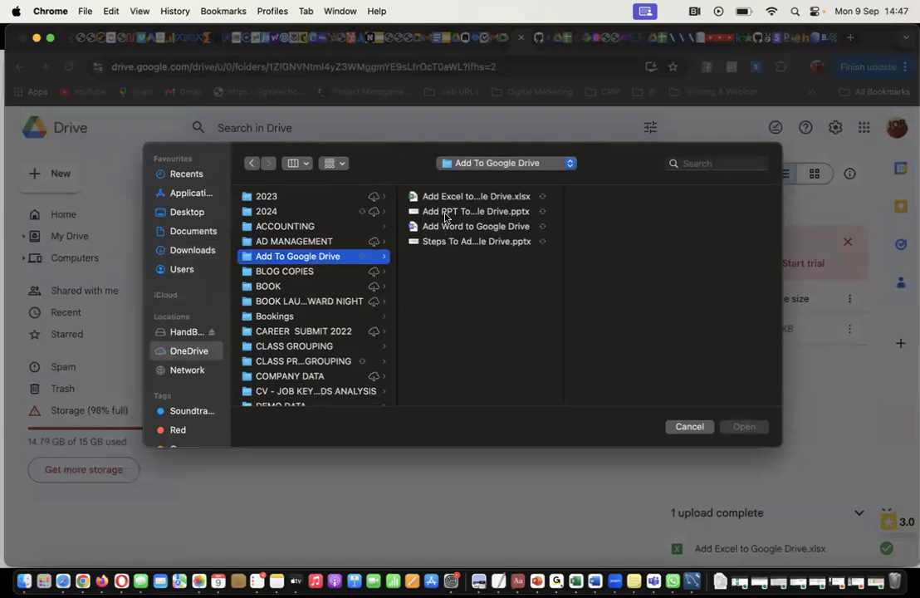
{"action": "left_click", "coordinate": [440, 214]}
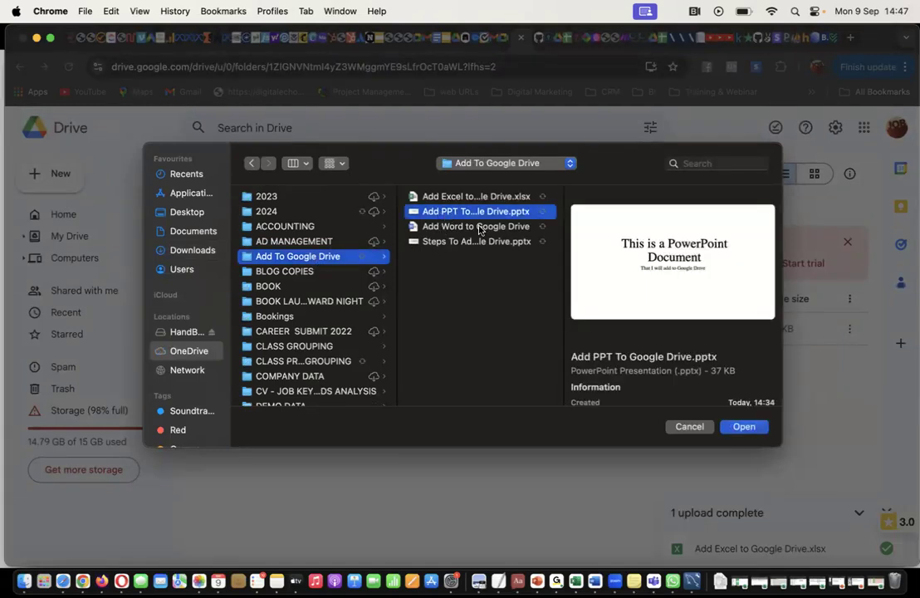
{"action": "left_click", "coordinate": [747, 428]}
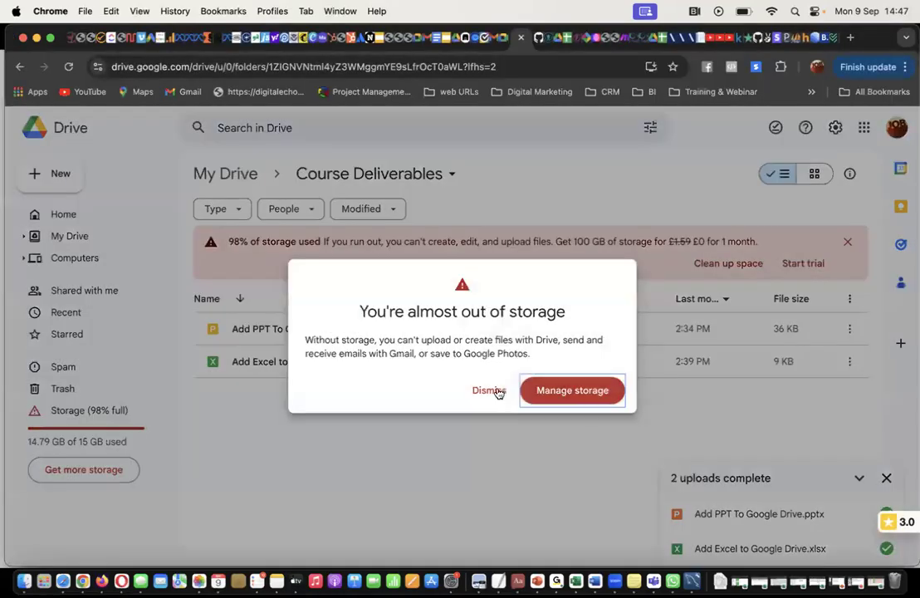
{"action": "left_click", "coordinate": [488, 388]}
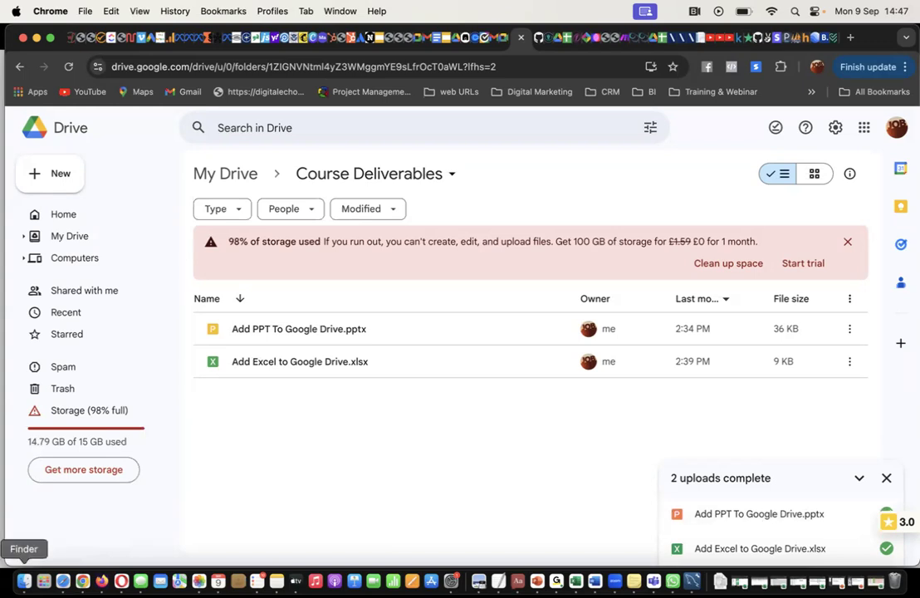
- Upload the Add Word to Google Drive document and "Steps To Add Files To Google Drive.pptx" together from Finder, and dismiss the storage warning
{"action": "left_click", "coordinate": [24, 582]}
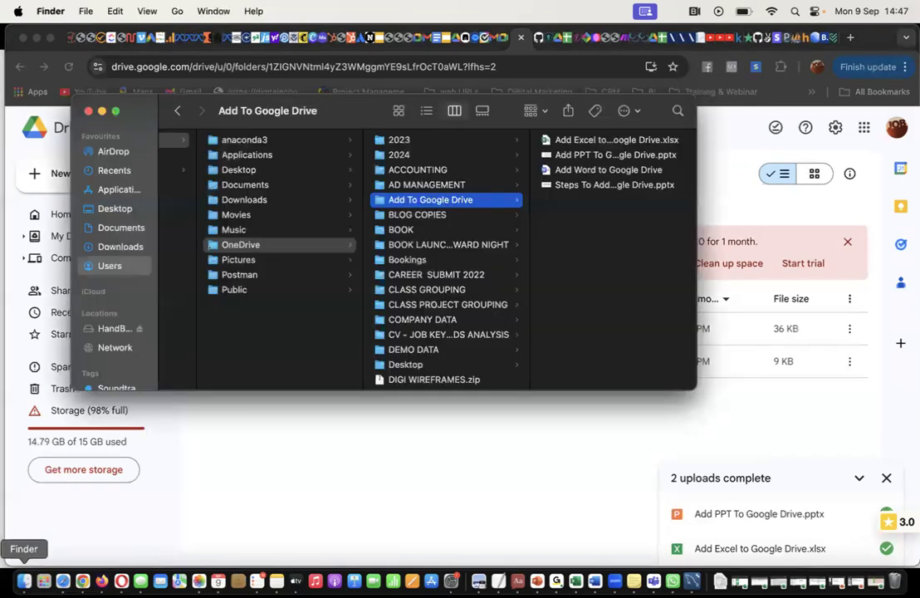
{"action": "left_click", "coordinate": [623, 171]}
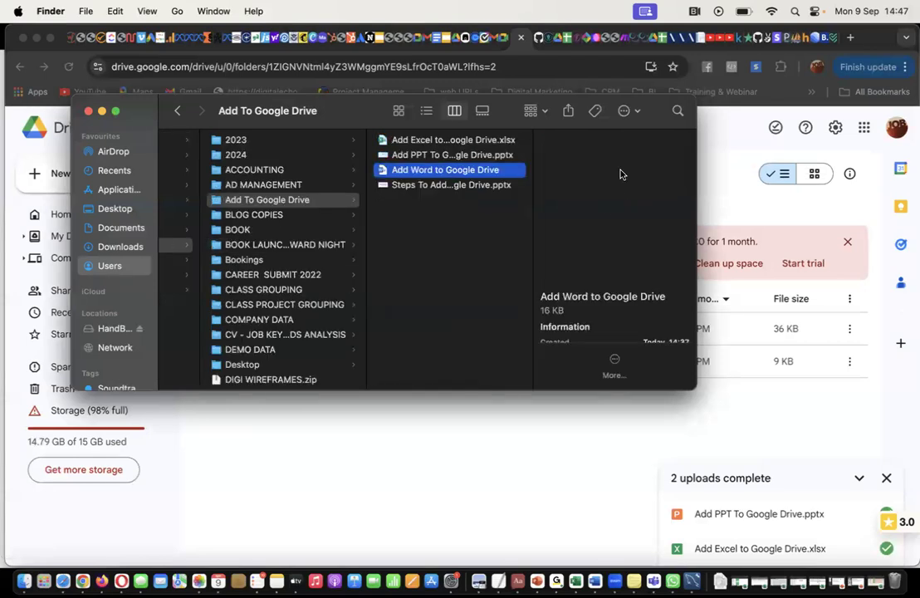
{"action": "left_click", "coordinate": [485, 188], "text": "shift"}
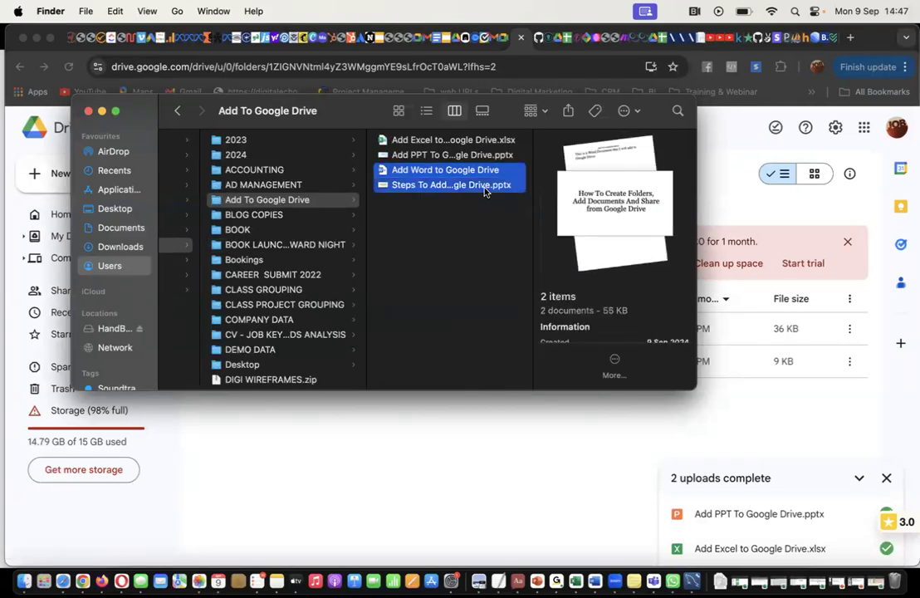
{"action": "left_click_drag", "start_coordinate": [445, 174], "coordinate": [439, 461]}
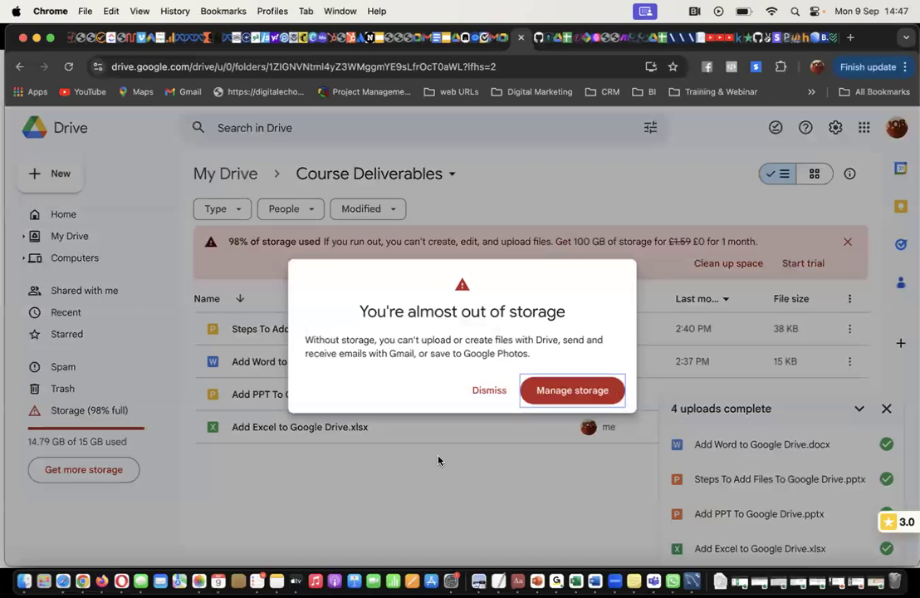
{"action": "left_click", "coordinate": [489, 390]}
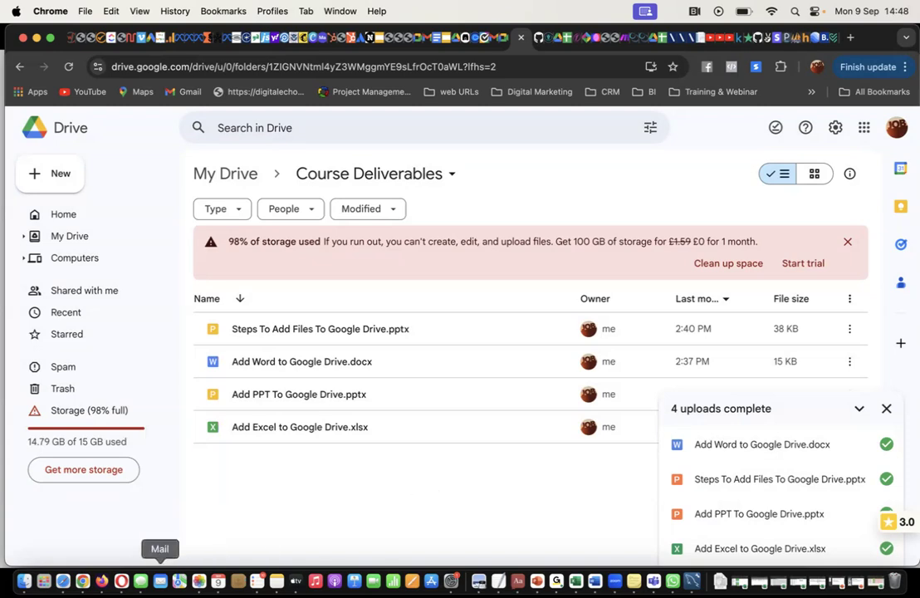
- Upload the whole "Add To Google Drive" folder from Finder into Course Deliverables and open the uploaded folder
{"action": "left_click", "coordinate": [24, 581]}
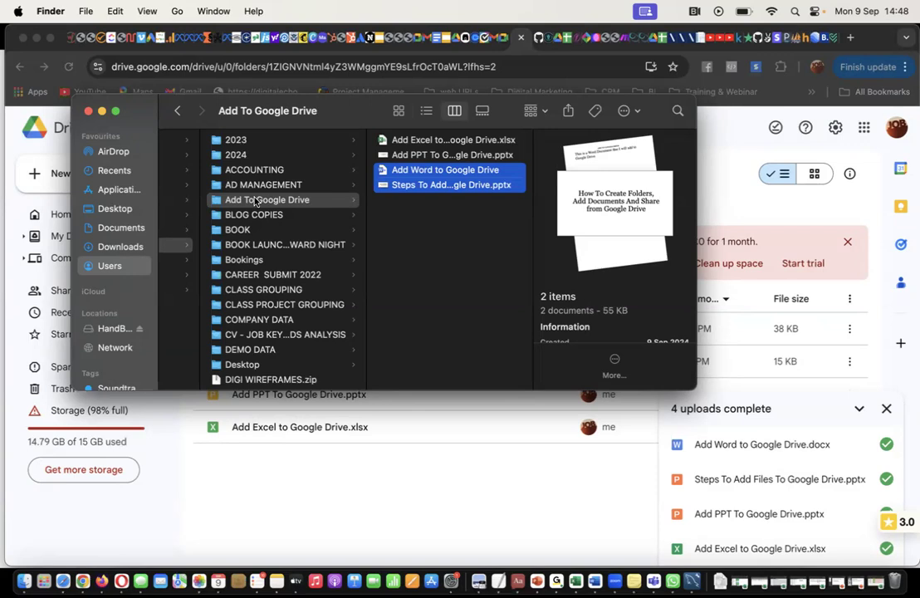
{"action": "left_click_drag", "start_coordinate": [257, 202], "coordinate": [400, 461]}
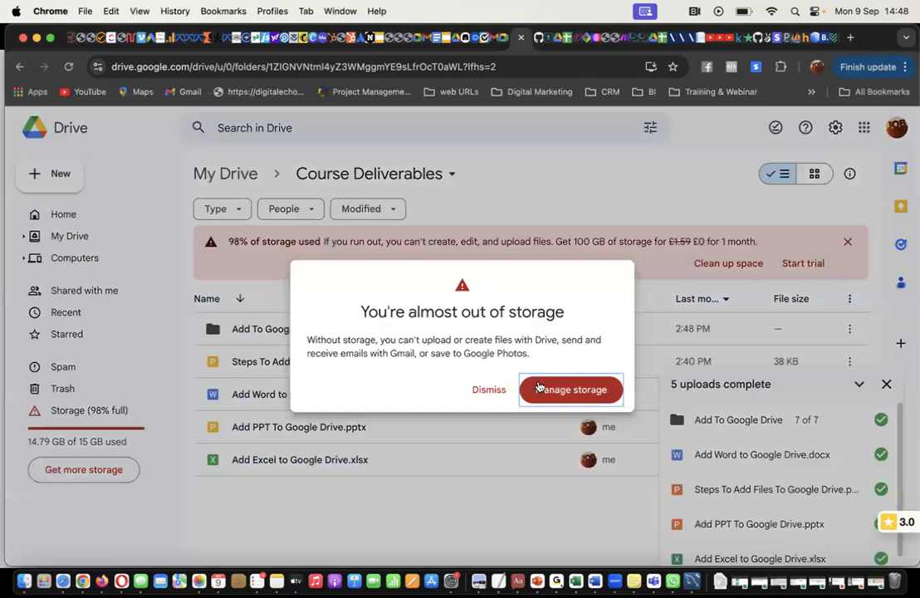
{"action": "left_click", "coordinate": [488, 390]}
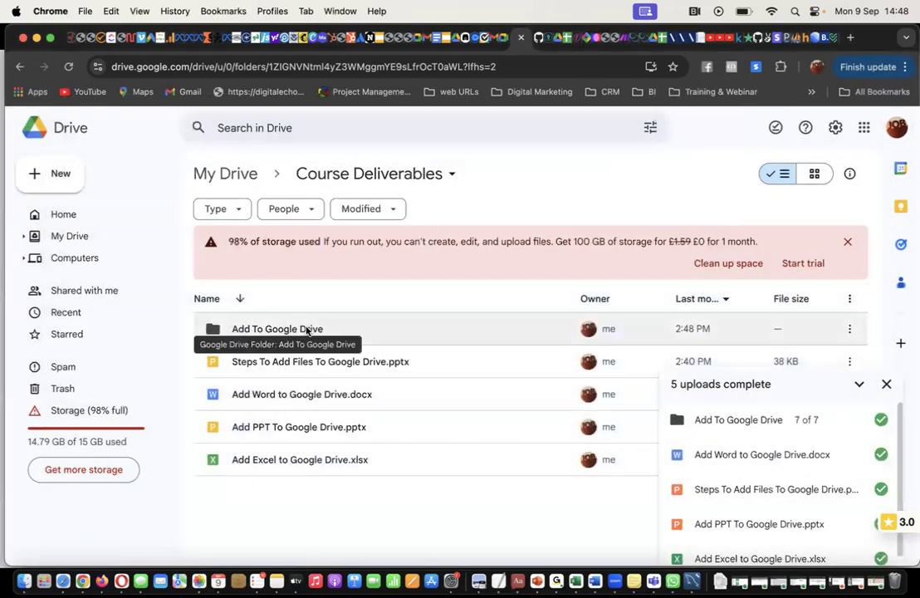
{"action": "double_click", "coordinate": [300, 331]}
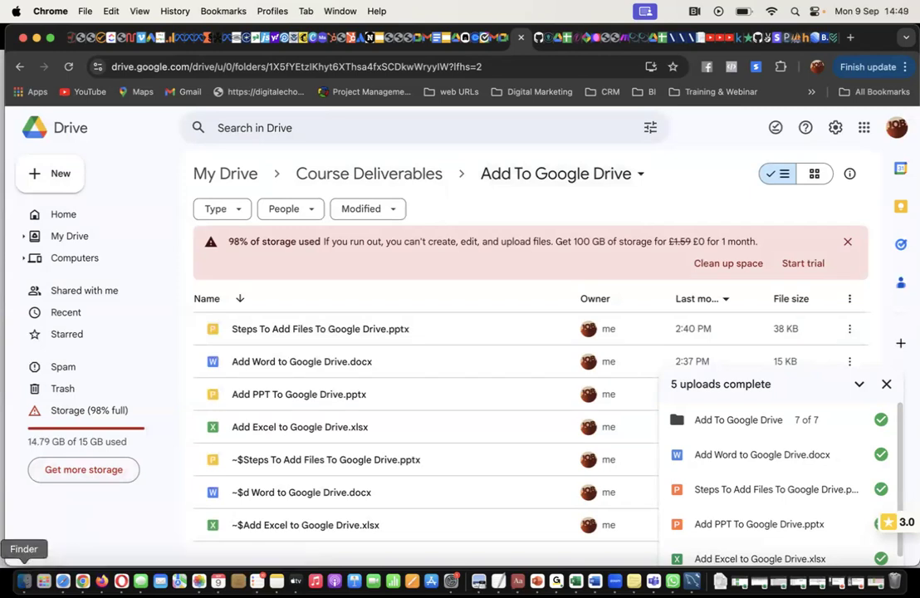
- Return to the Course Deliverables folder and move its "Add To Google Drive" subfolder to the trash
{"action": "left_click", "coordinate": [24, 581]}
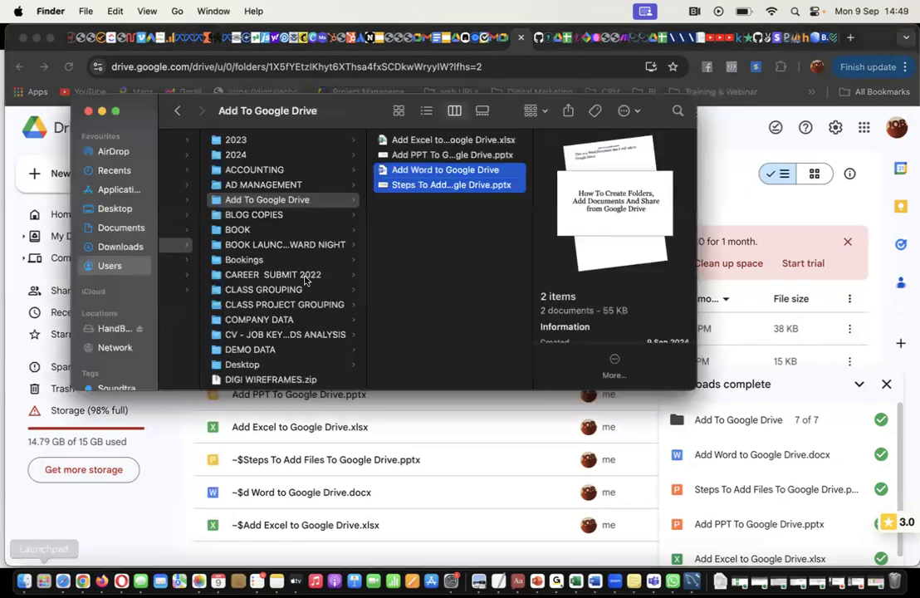
{"action": "left_click", "coordinate": [493, 397]}
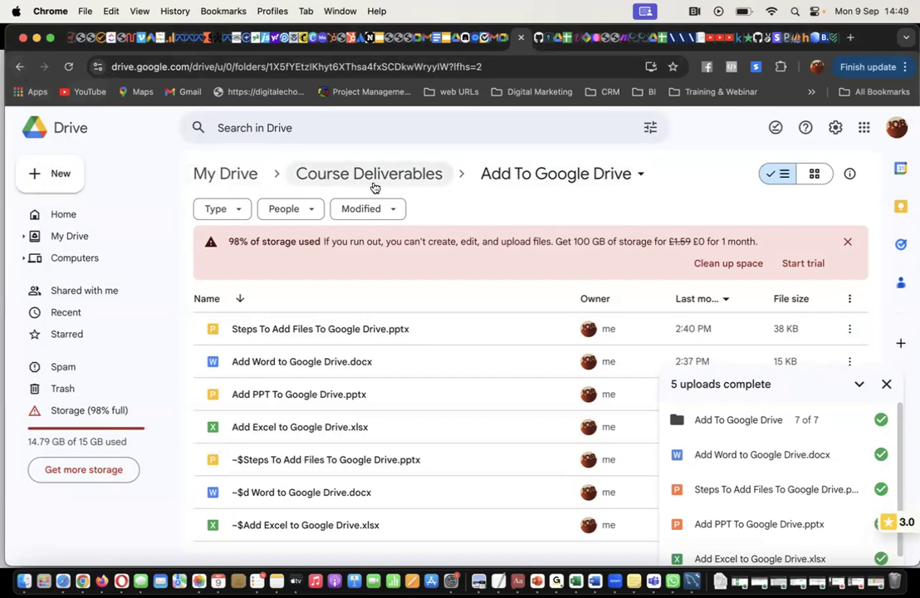
{"action": "left_click", "coordinate": [349, 176]}
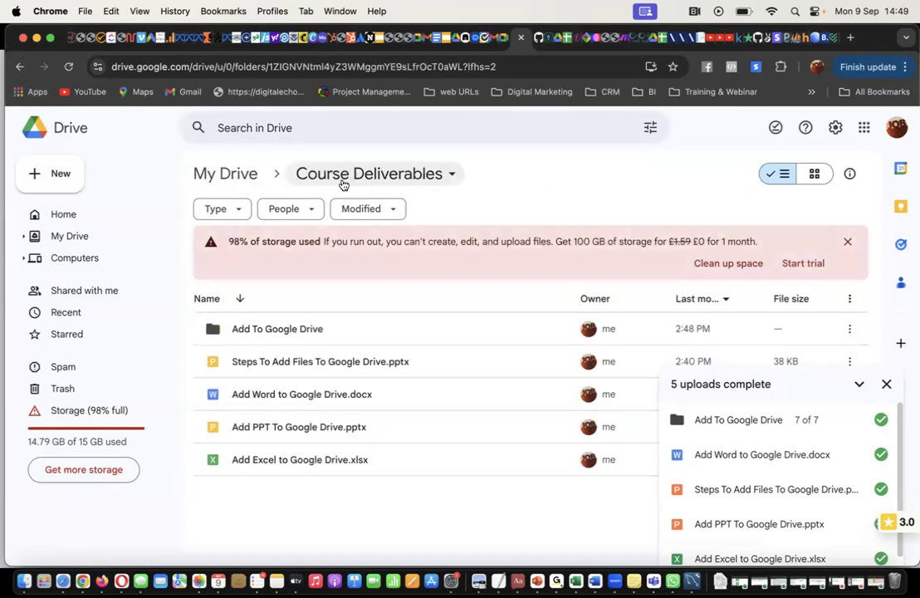
{"action": "left_click", "coordinate": [850, 329]}
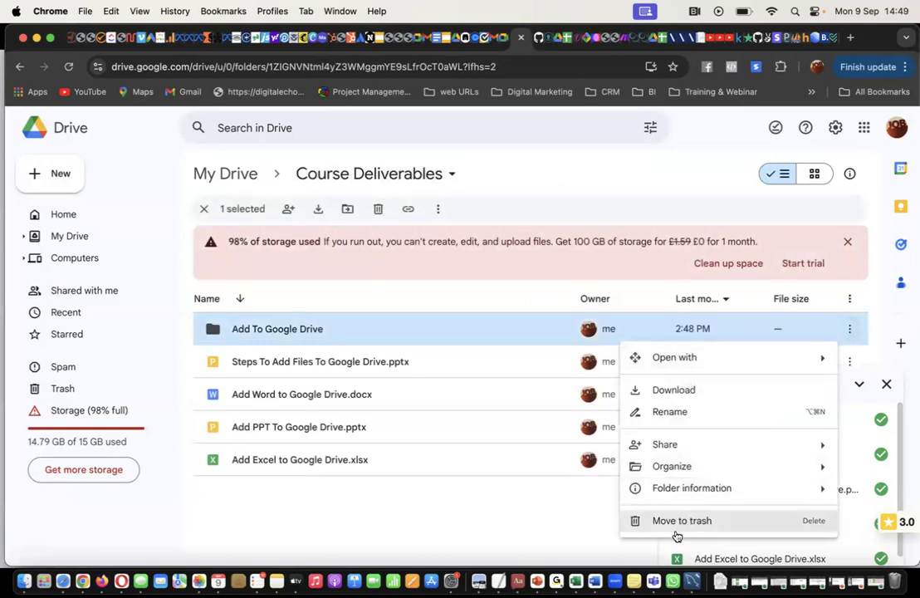
{"action": "left_click", "coordinate": [671, 525]}
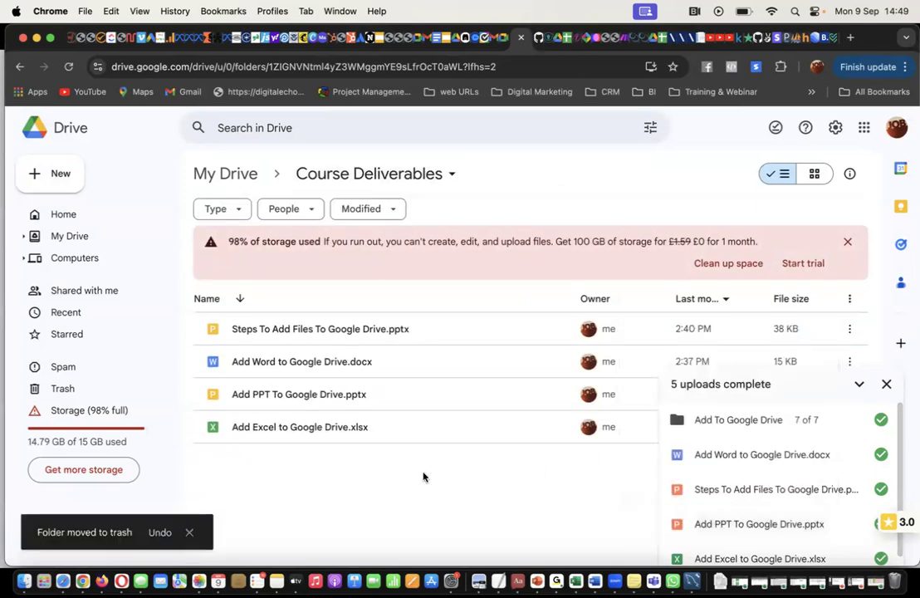
- Upload the "Add To Google Drive" folder from OneDrive using Folder upload, dismiss the storage warning and close the upload summary
{"action": "left_click", "coordinate": [45, 181]}
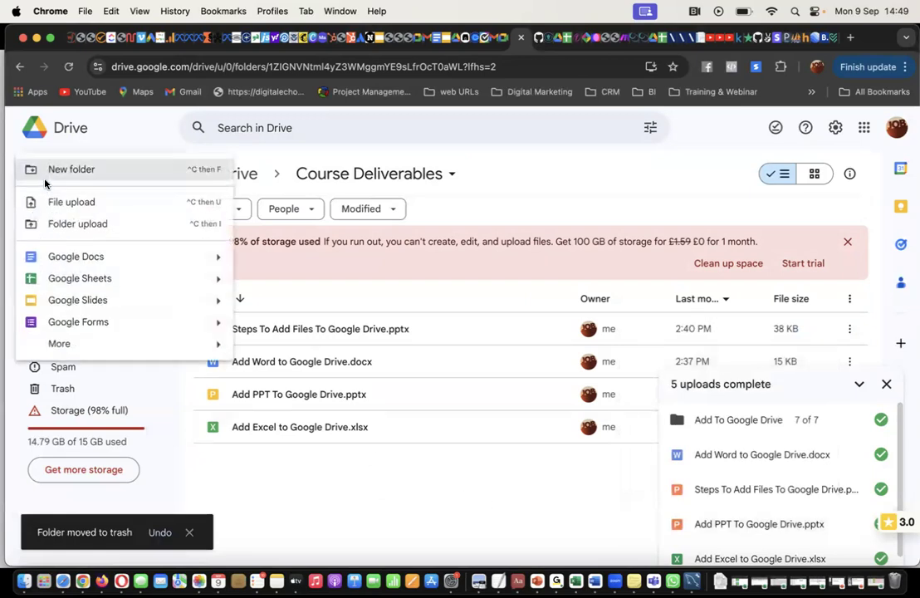
{"action": "left_click", "coordinate": [82, 225]}
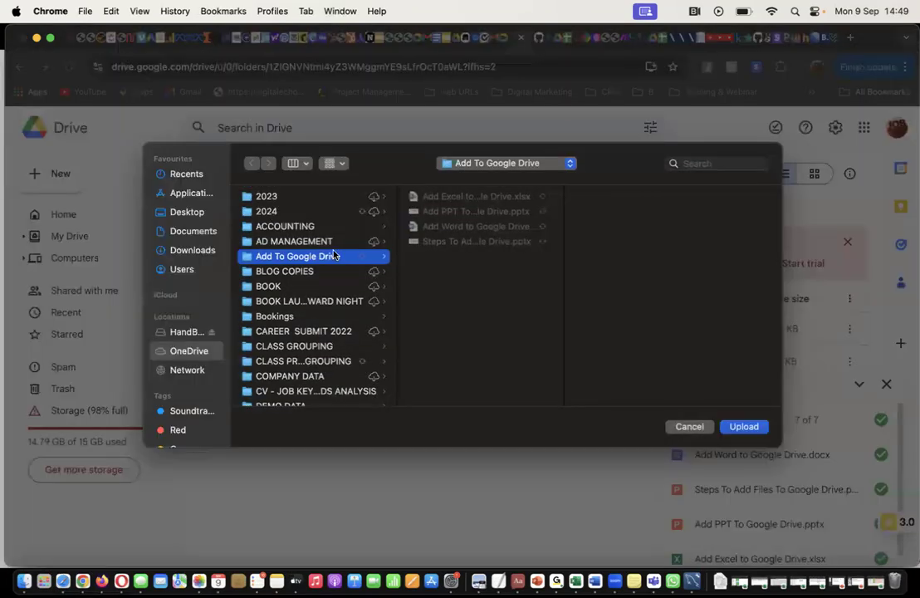
{"action": "left_click", "coordinate": [742, 429]}
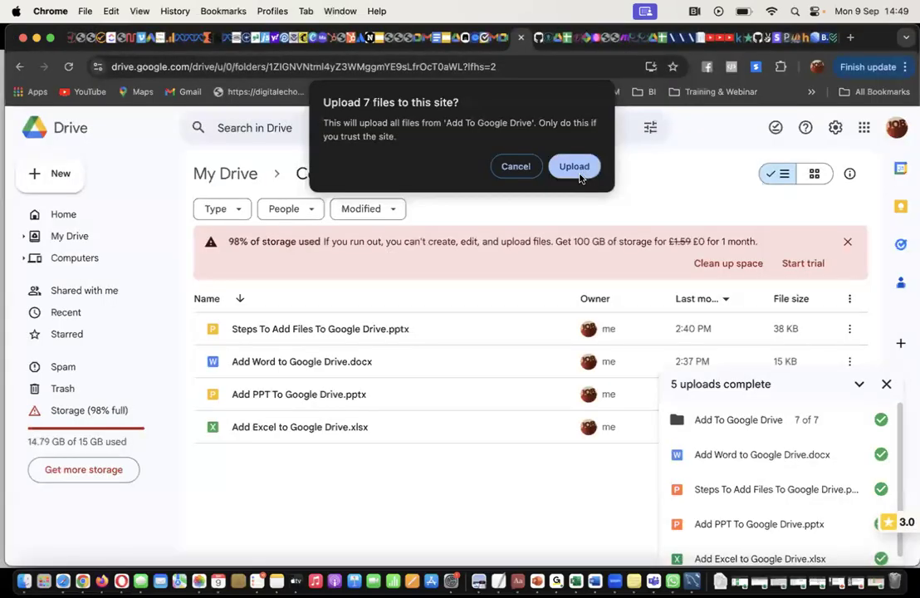
{"action": "left_click", "coordinate": [576, 168]}
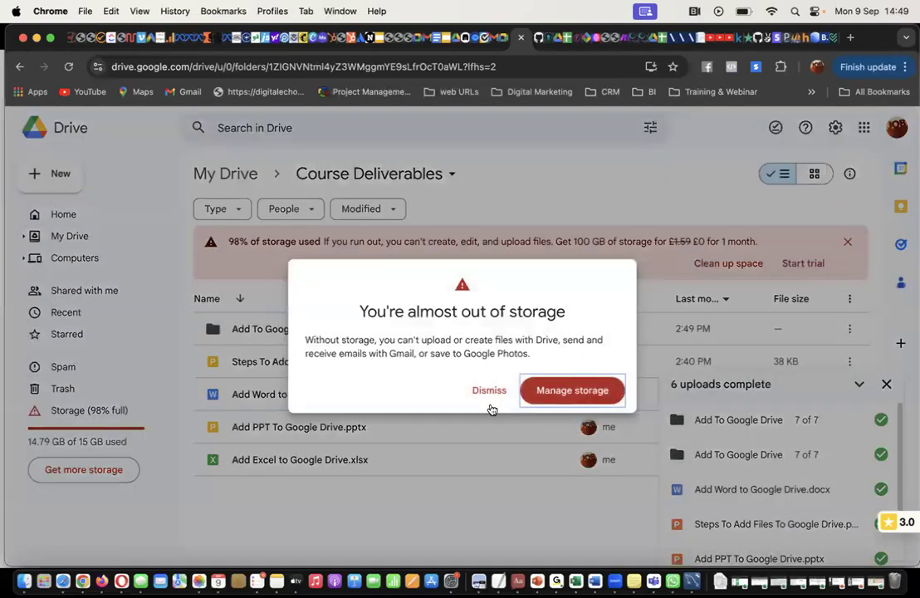
{"action": "left_click", "coordinate": [497, 392]}
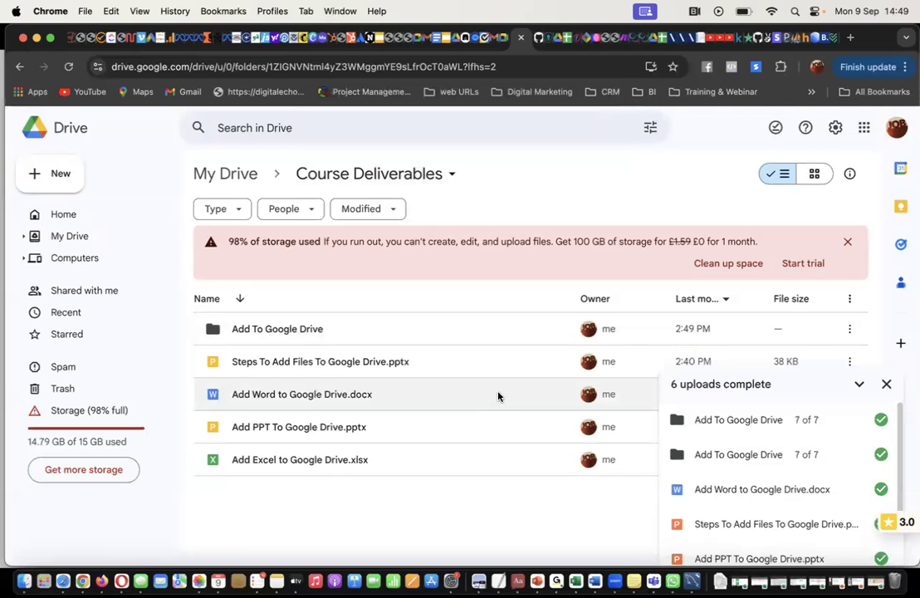
{"action": "left_click", "coordinate": [886, 383]}
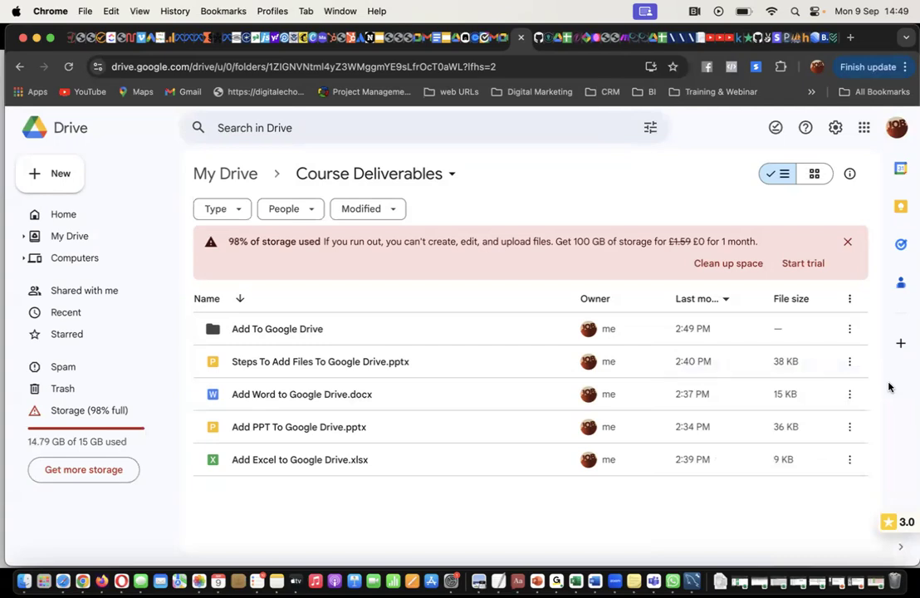
- Switch to the PowerPoint slideshow to check the Steps slide, and return to Google Drive in Chrome
{"action": "left_click", "coordinate": [537, 582]}
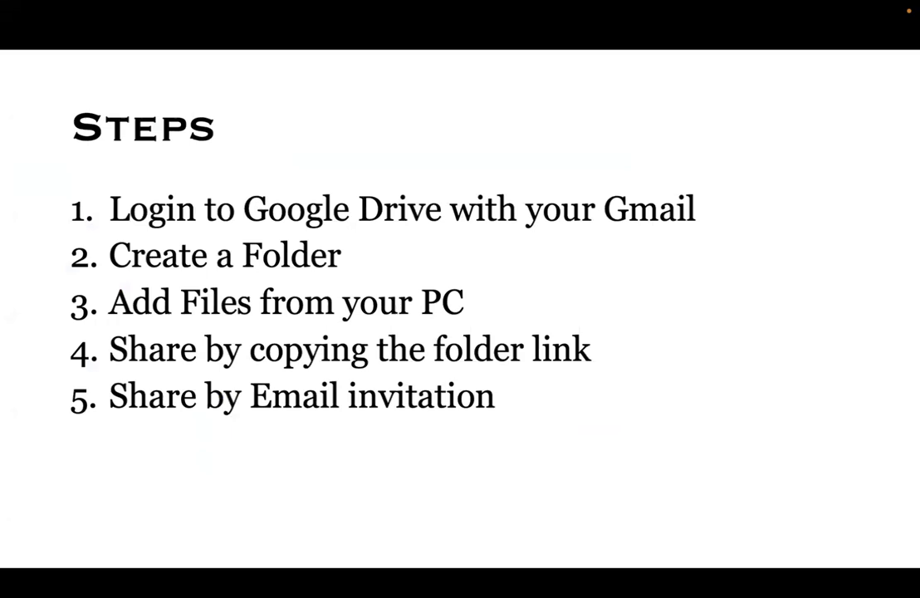
{"action": "key", "text": "ctrl+Up"}
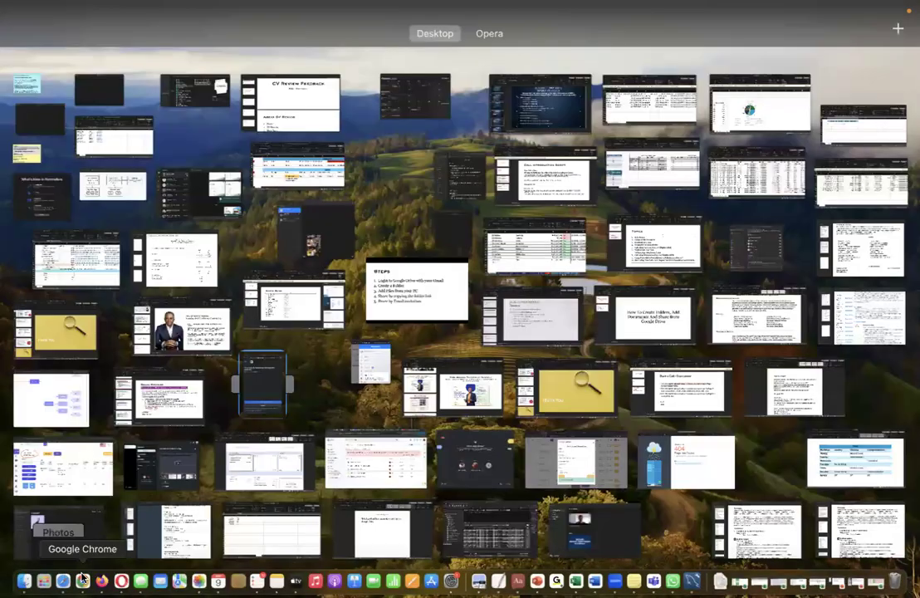
{"action": "left_click", "coordinate": [83, 581]}
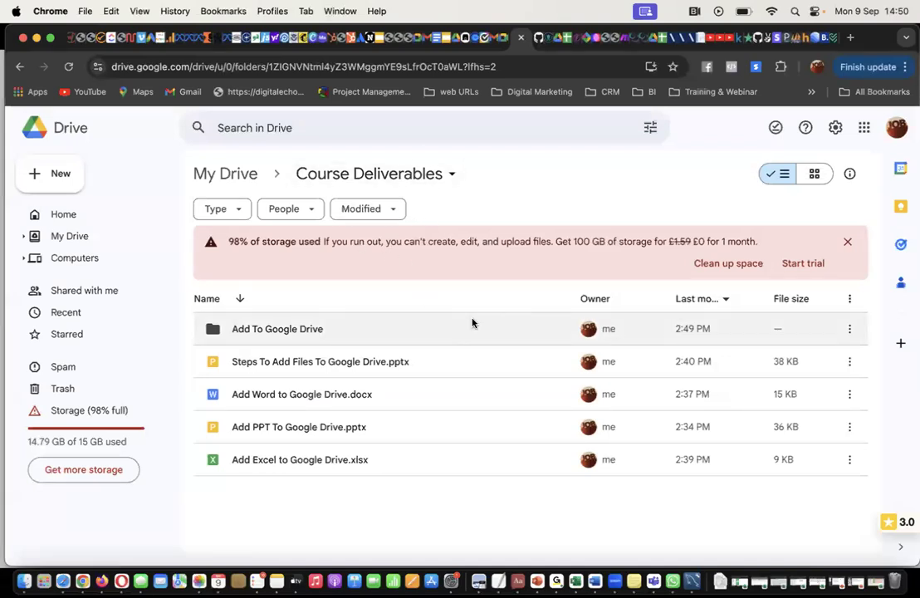
- Copy the share link of the Course Deliverables folder and dismiss the storage banner
{"action": "left_click", "coordinate": [453, 177]}
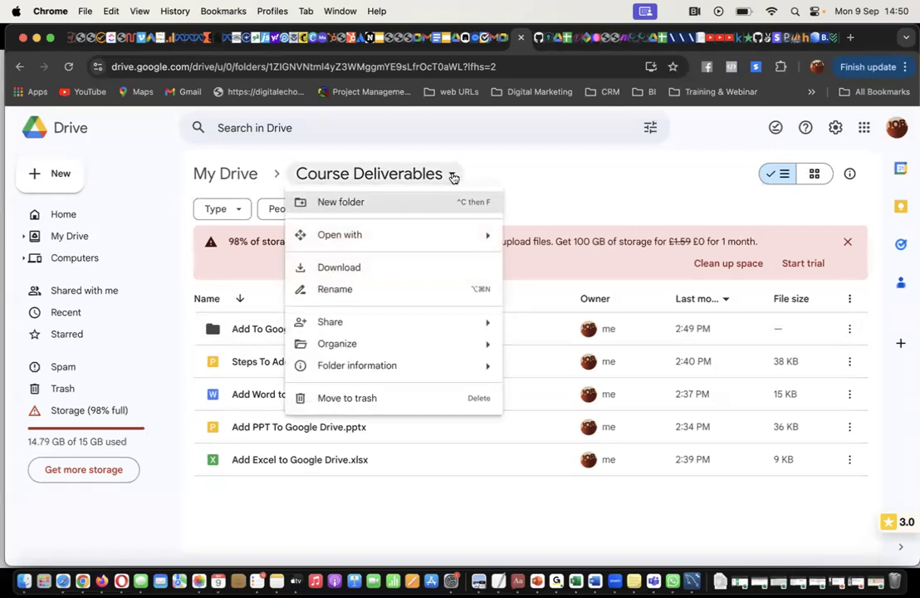
{"action": "mouse_move", "coordinate": [331, 324]}
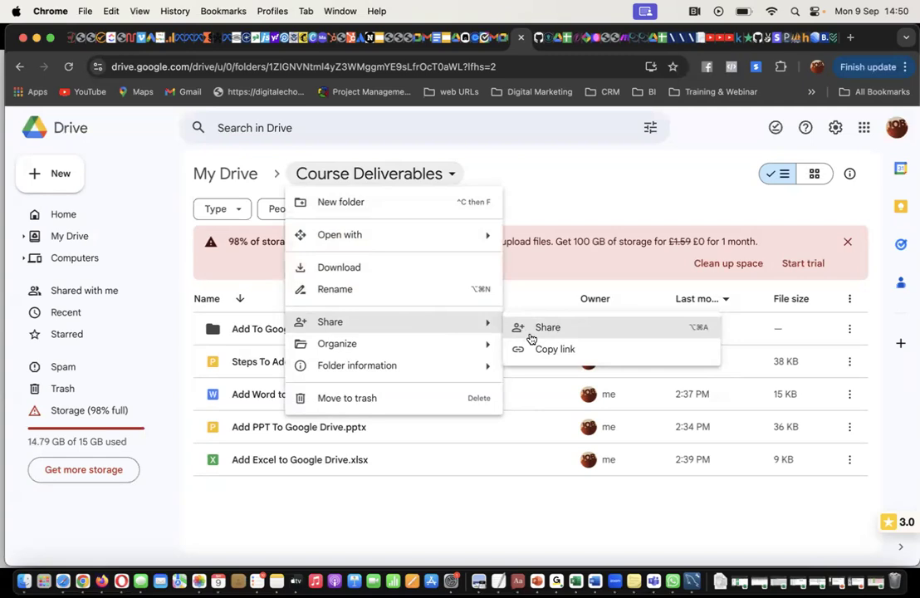
{"action": "left_click", "coordinate": [547, 354]}
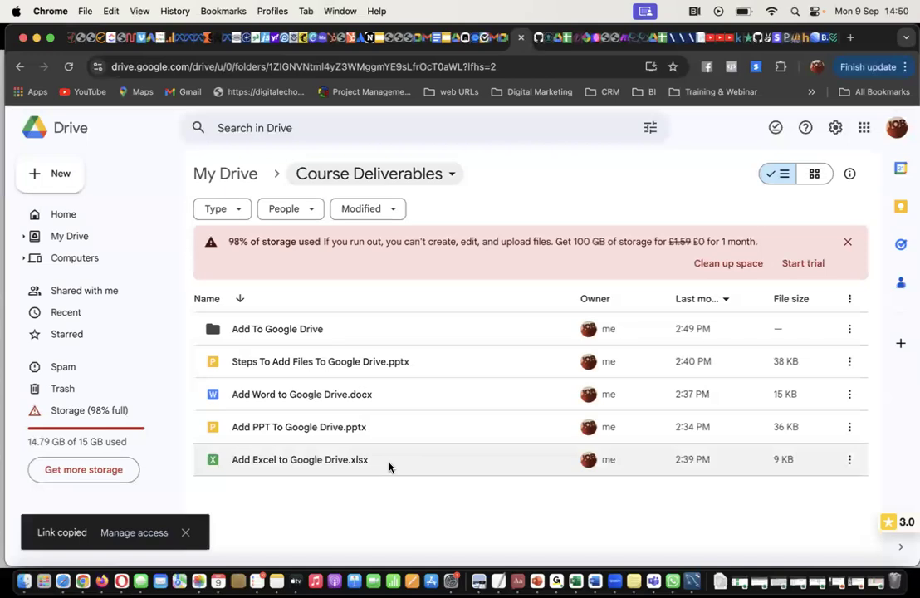
{"action": "left_click", "coordinate": [848, 241]}
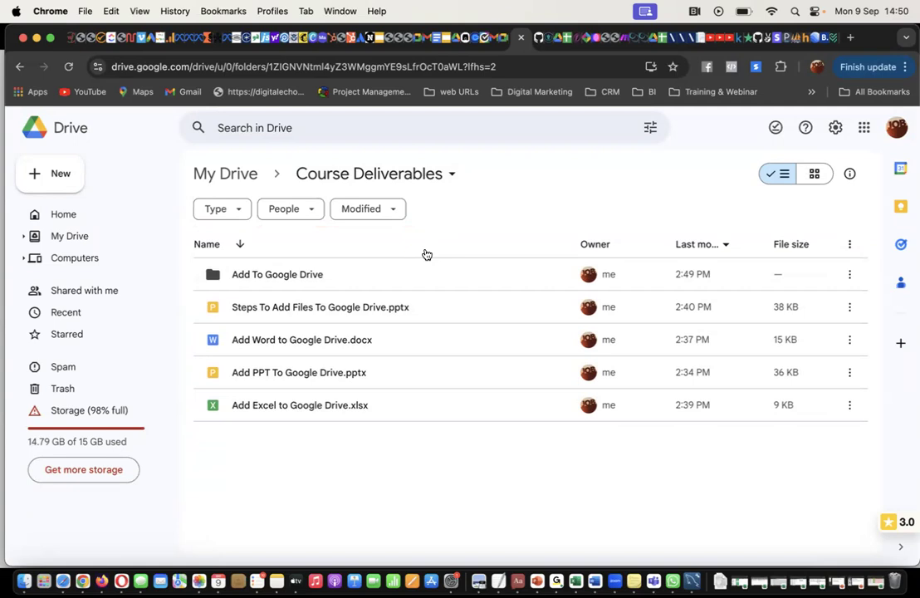
- Open sharing for the Course Deliverables folder and add the intended contact as a recipient by searching their name
{"action": "left_click", "coordinate": [455, 174]}
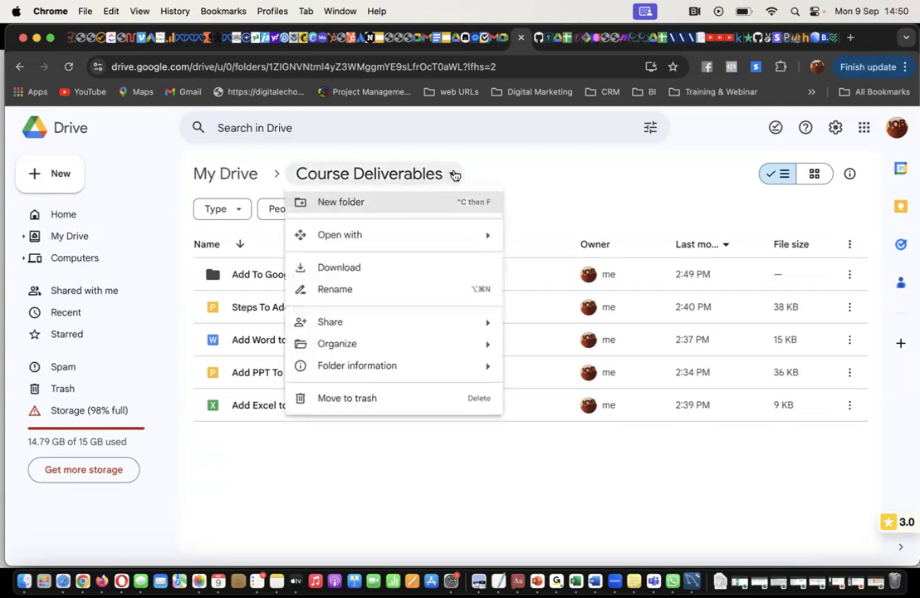
{"action": "mouse_move", "coordinate": [357, 321]}
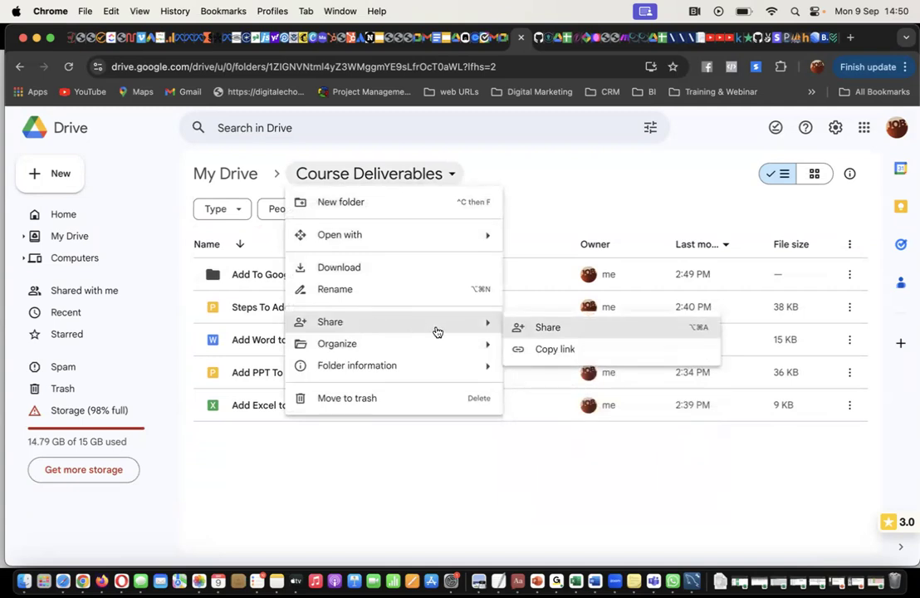
{"action": "left_click", "coordinate": [556, 329]}
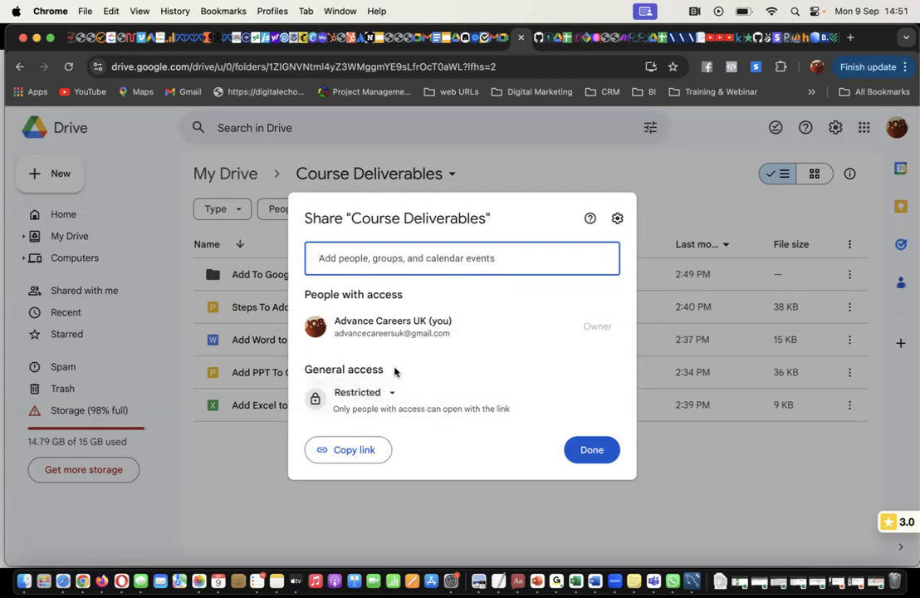
{"action": "left_click", "coordinate": [401, 257]}
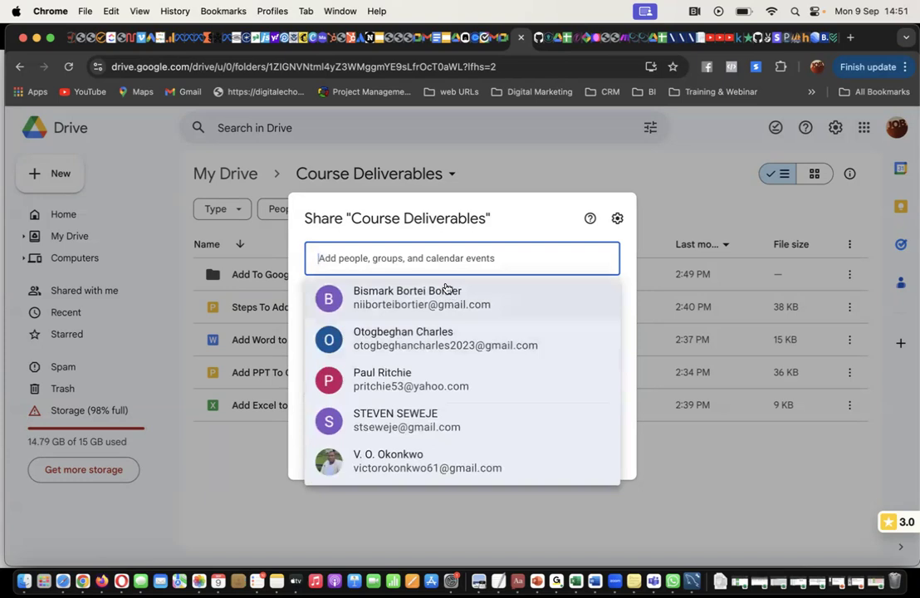
{"action": "type", "text": "beckham"}
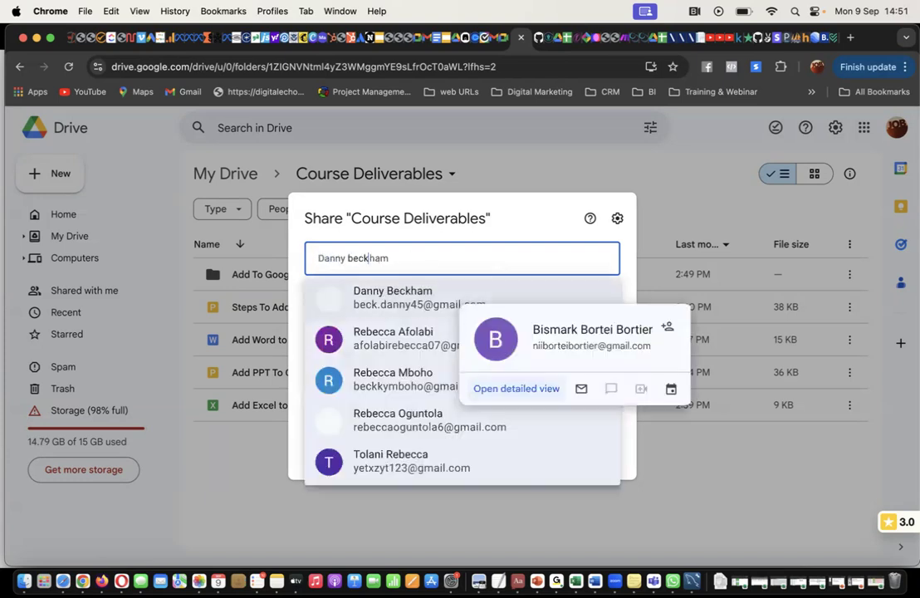
{"action": "mouse_move", "coordinate": [399, 298]}
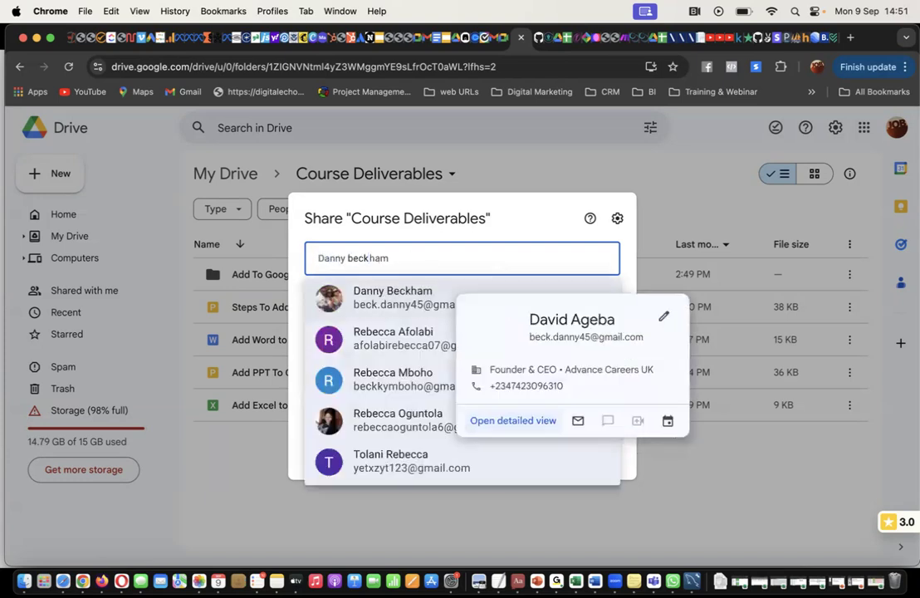
{"action": "left_click", "coordinate": [403, 297]}
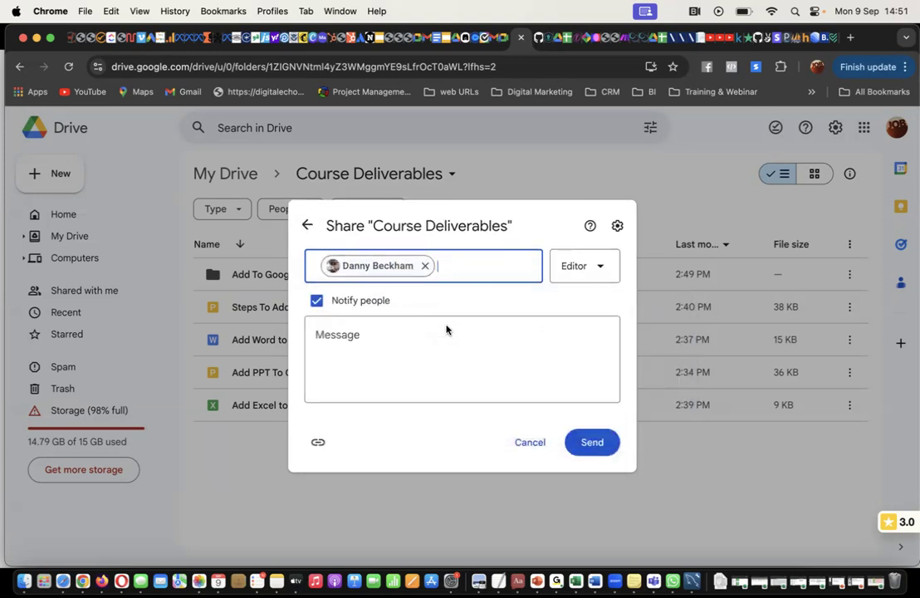
- Check the available access roles, keep Editor with Notify people enabled, and send the folder invitation
{"action": "left_click", "coordinate": [590, 446]}
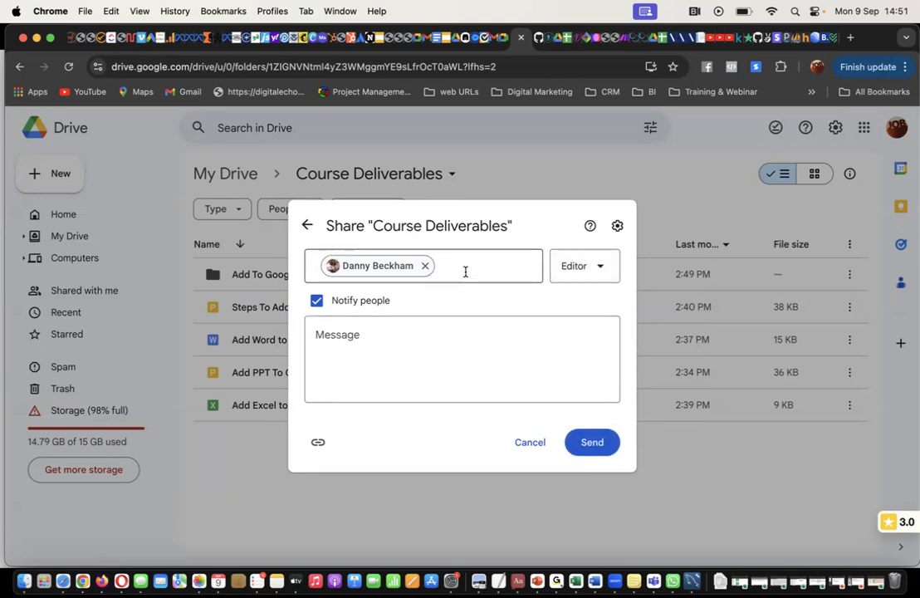
{"action": "left_click", "coordinate": [600, 270]}
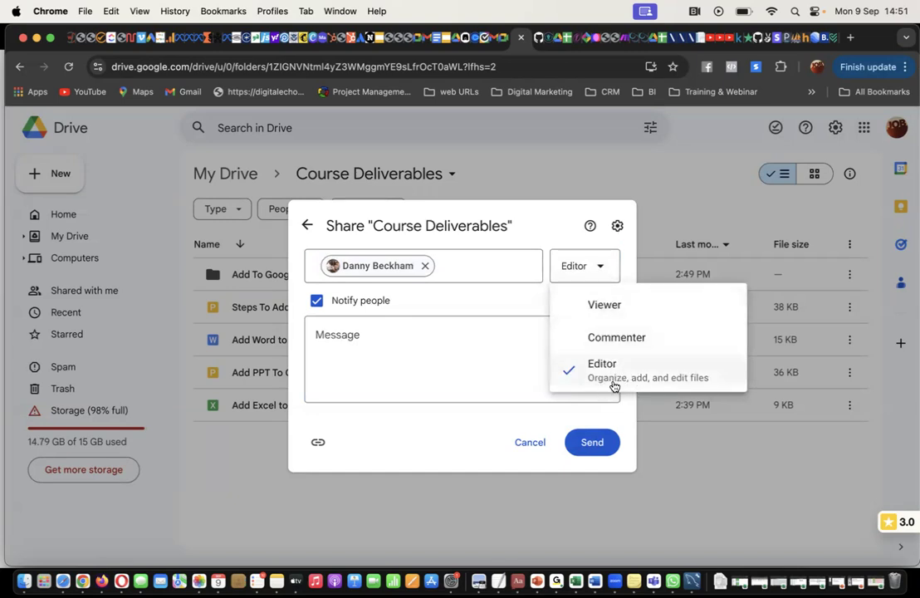
{"action": "left_click", "coordinate": [512, 294]}
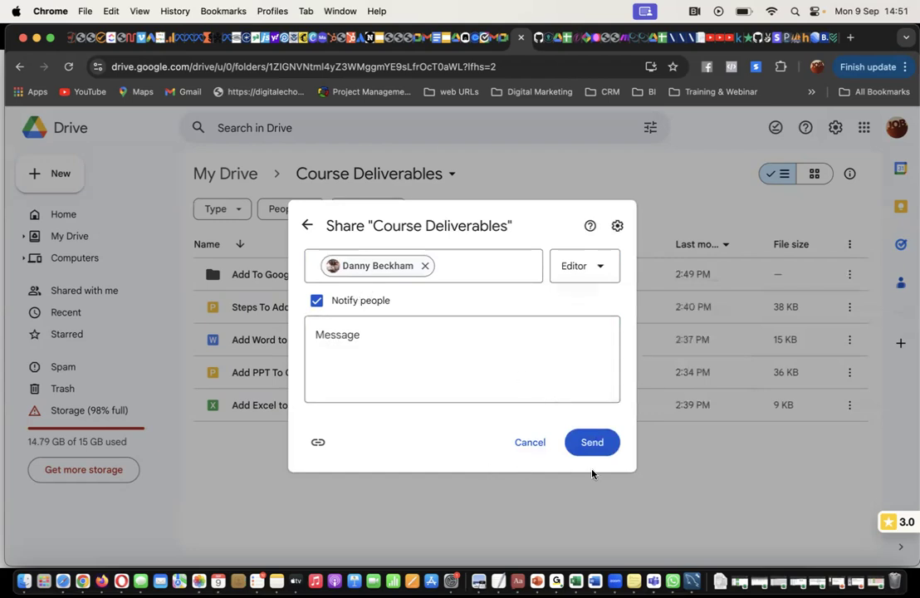
{"action": "left_click", "coordinate": [593, 444]}
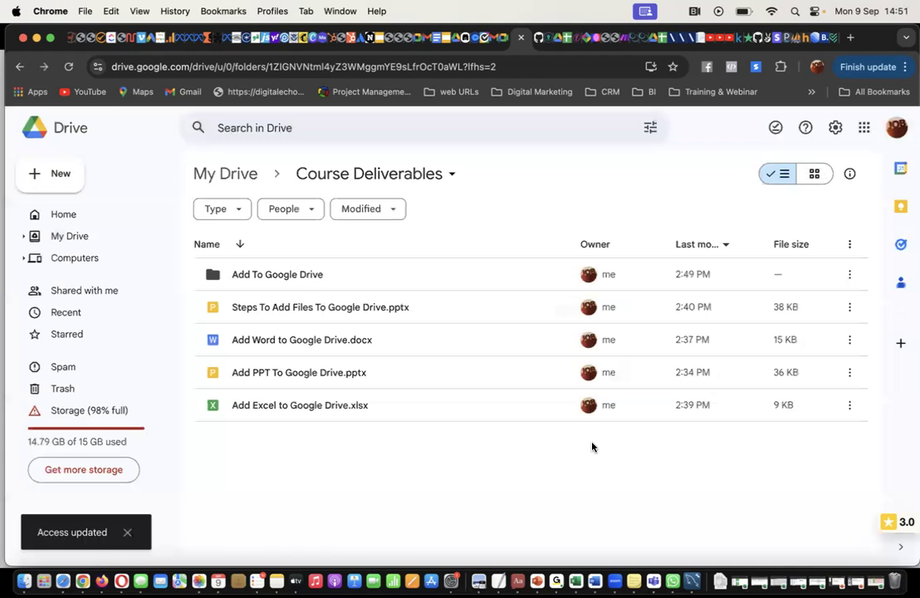
- Review who has access to the Course Deliverables folder and close its sharing settings
{"action": "left_click", "coordinate": [479, 176]}
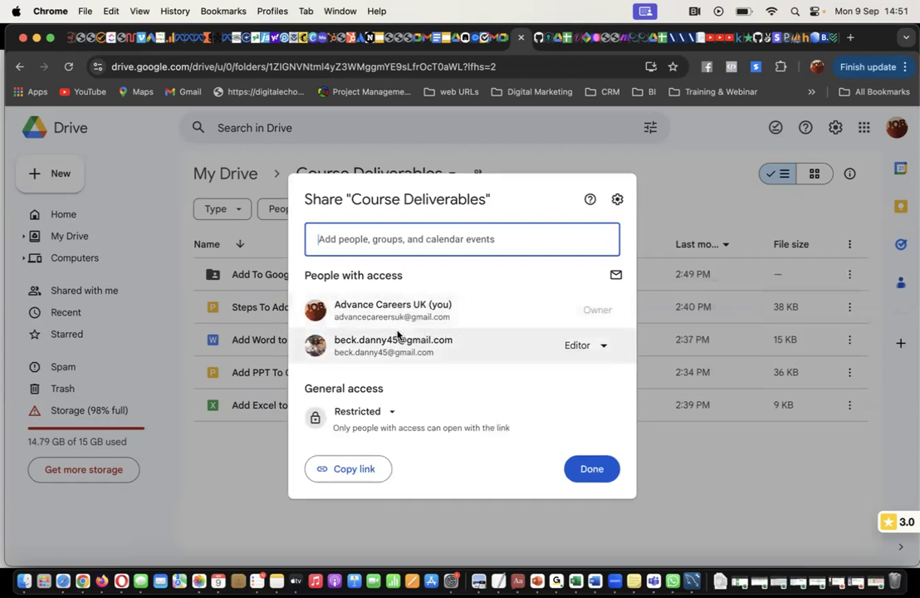
{"action": "mouse_move", "coordinate": [376, 342]}
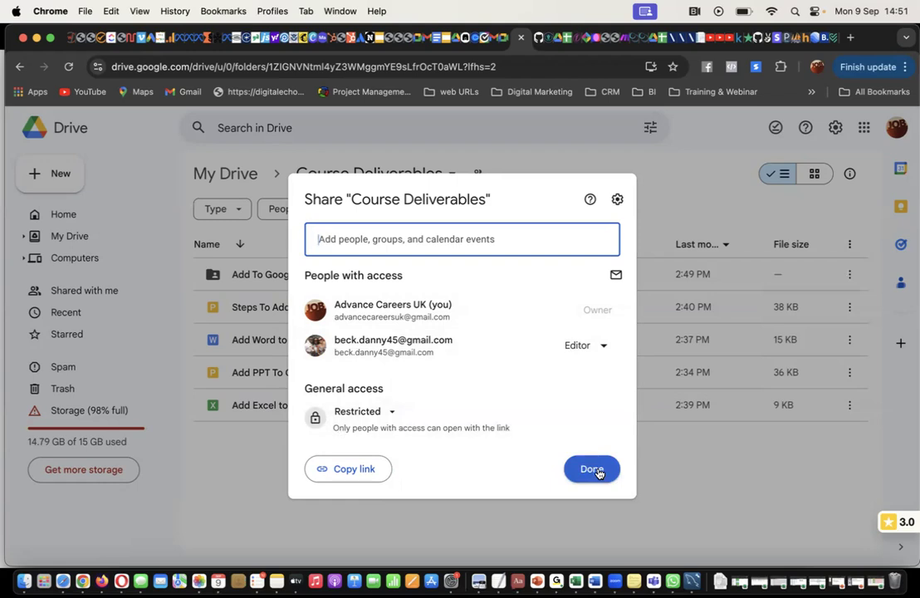
{"action": "left_click", "coordinate": [597, 470]}
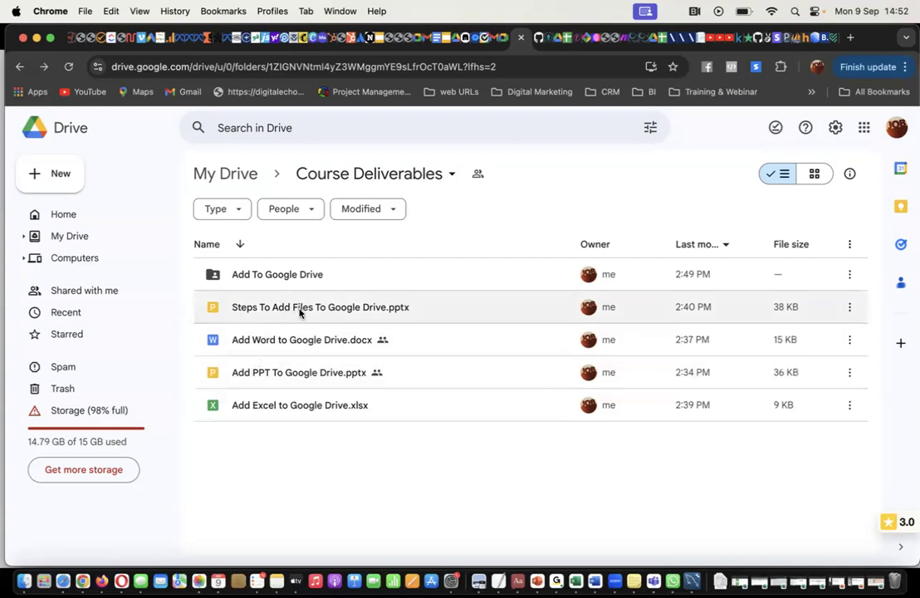
- View Chrome's Google apps page and return to the Course Deliverables folder
{"action": "left_click", "coordinate": [25, 93]}
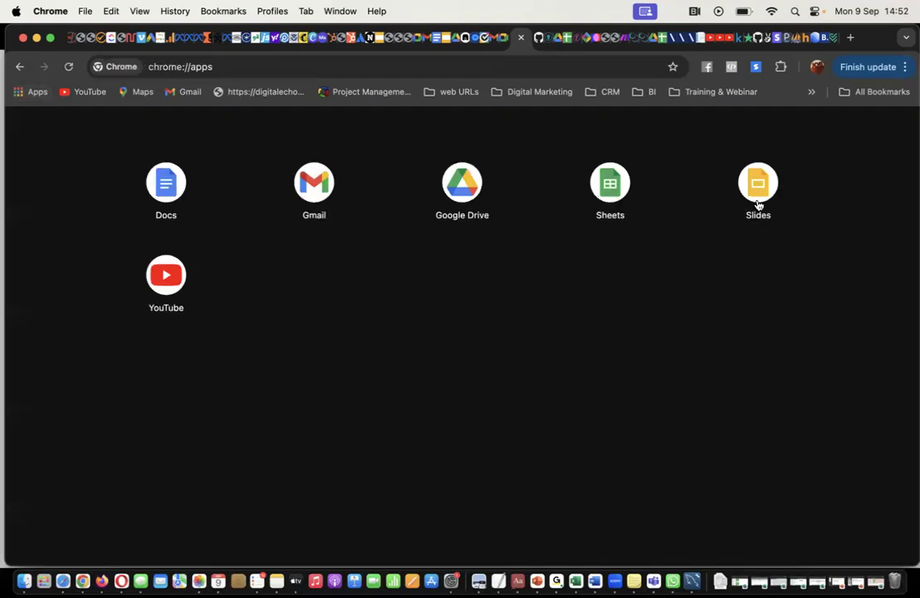
{"action": "left_click", "coordinate": [19, 65]}
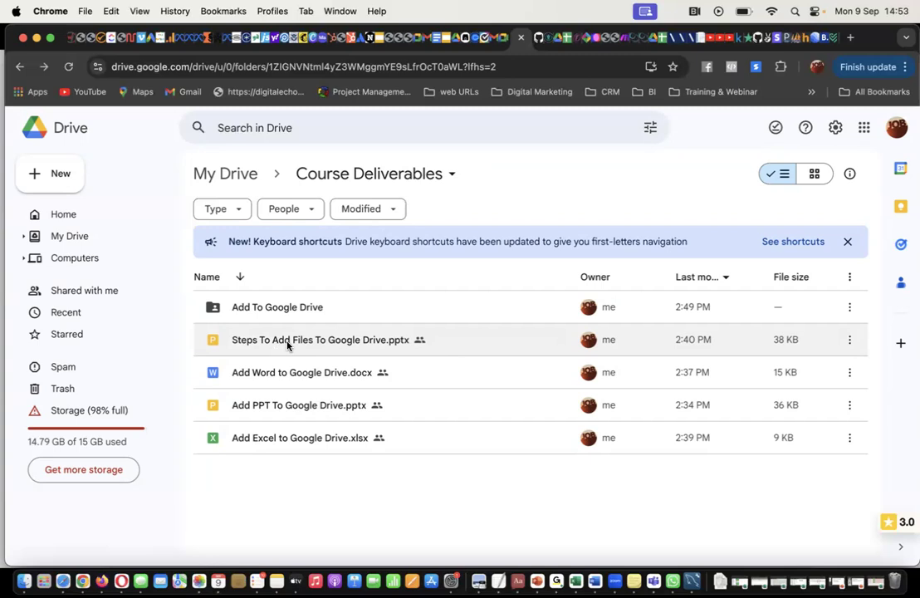
- Open "Add PPT To Google Drive.pptx" in Google Slides and enter "This is an updated version of this docum" in slide 2's body
{"action": "double_click", "coordinate": [275, 406]}
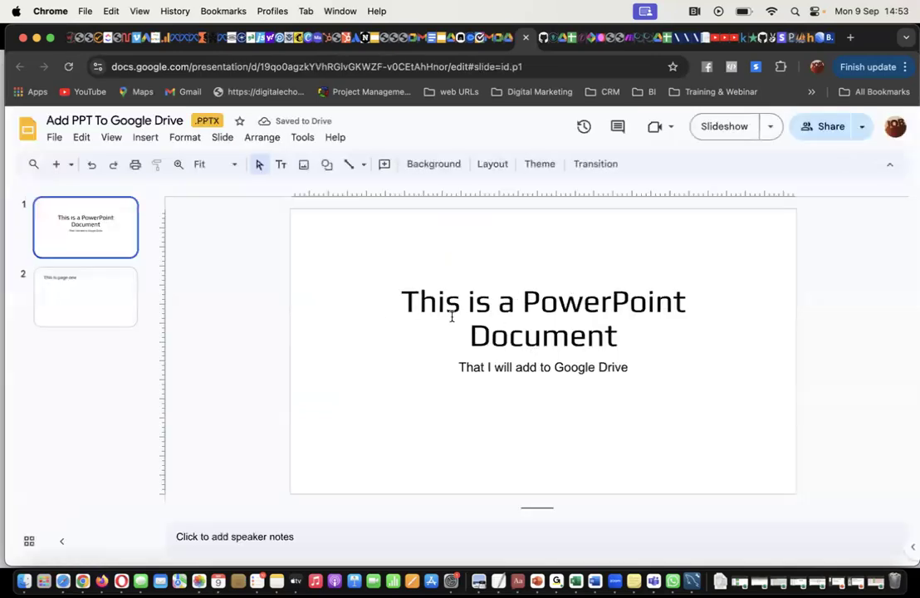
{"action": "left_click", "coordinate": [59, 271]}
{"action": "left_click", "coordinate": [399, 299]}
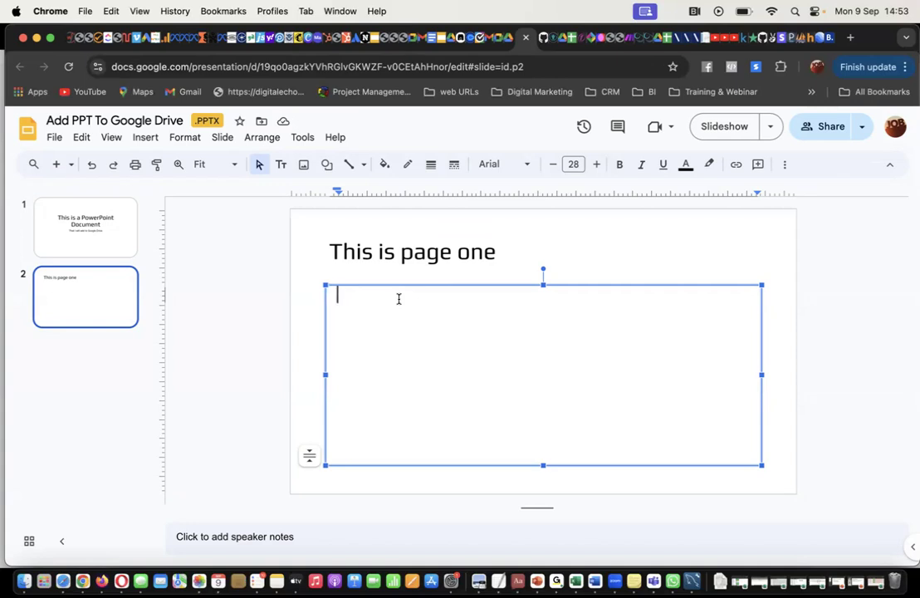
{"action": "type", "text": "This"}
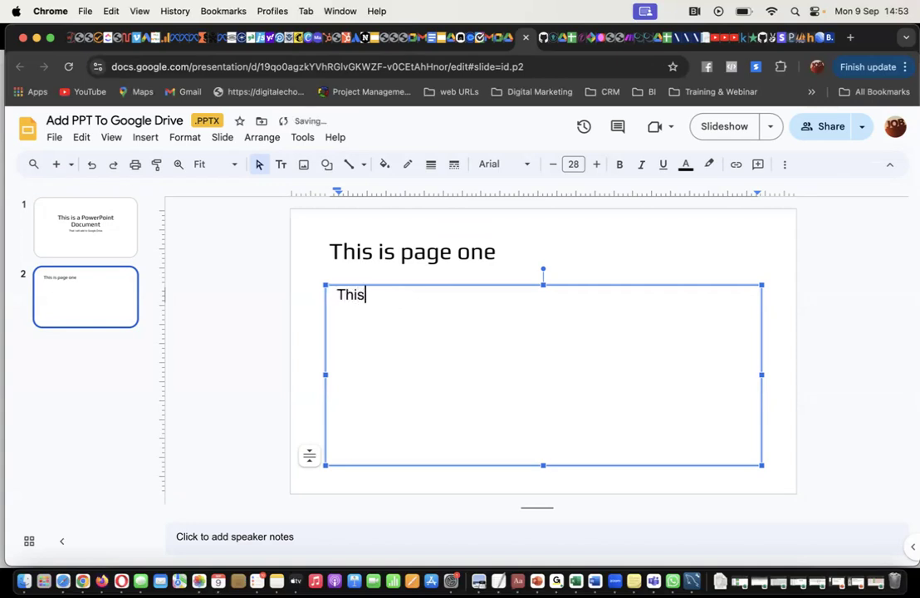
{"action": "type", "text": " is an updated va"}
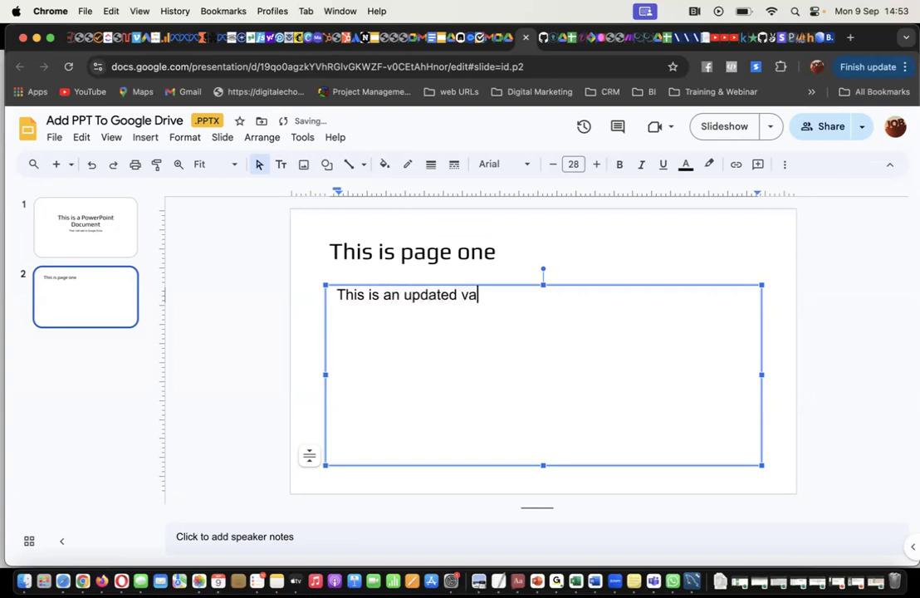
{"action": "key", "text": "BackSpace"}
{"action": "type", "text": "ersion of th"}
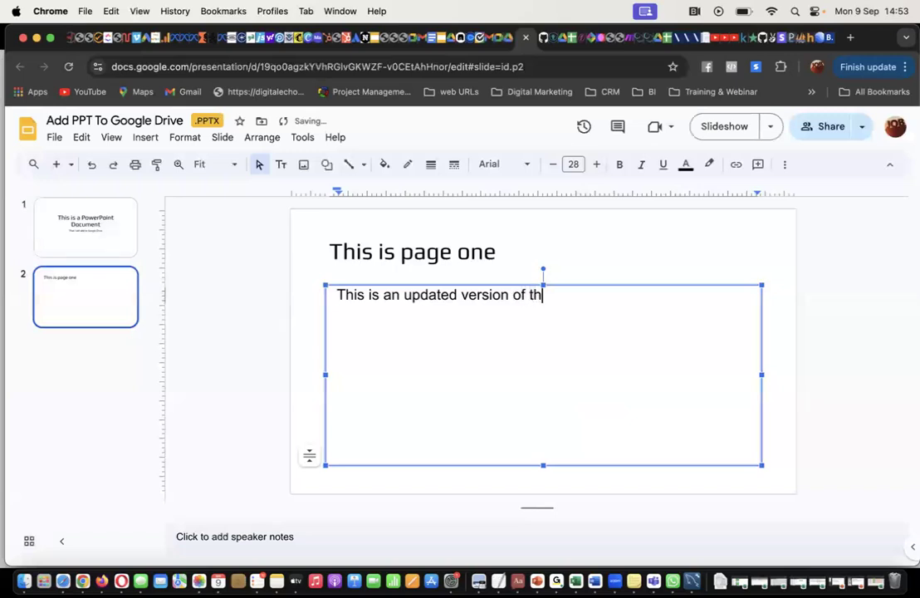
{"action": "type", "text": "is docum"}
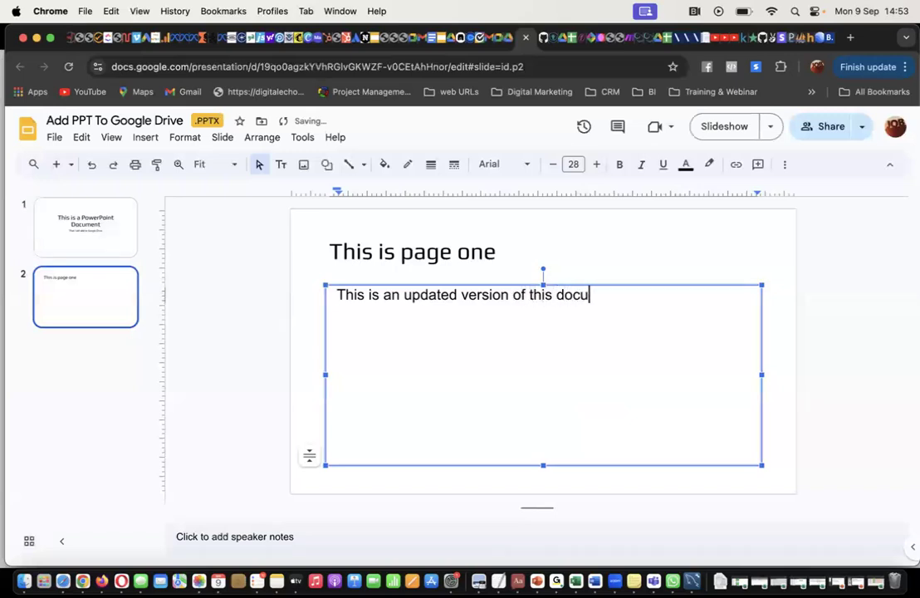